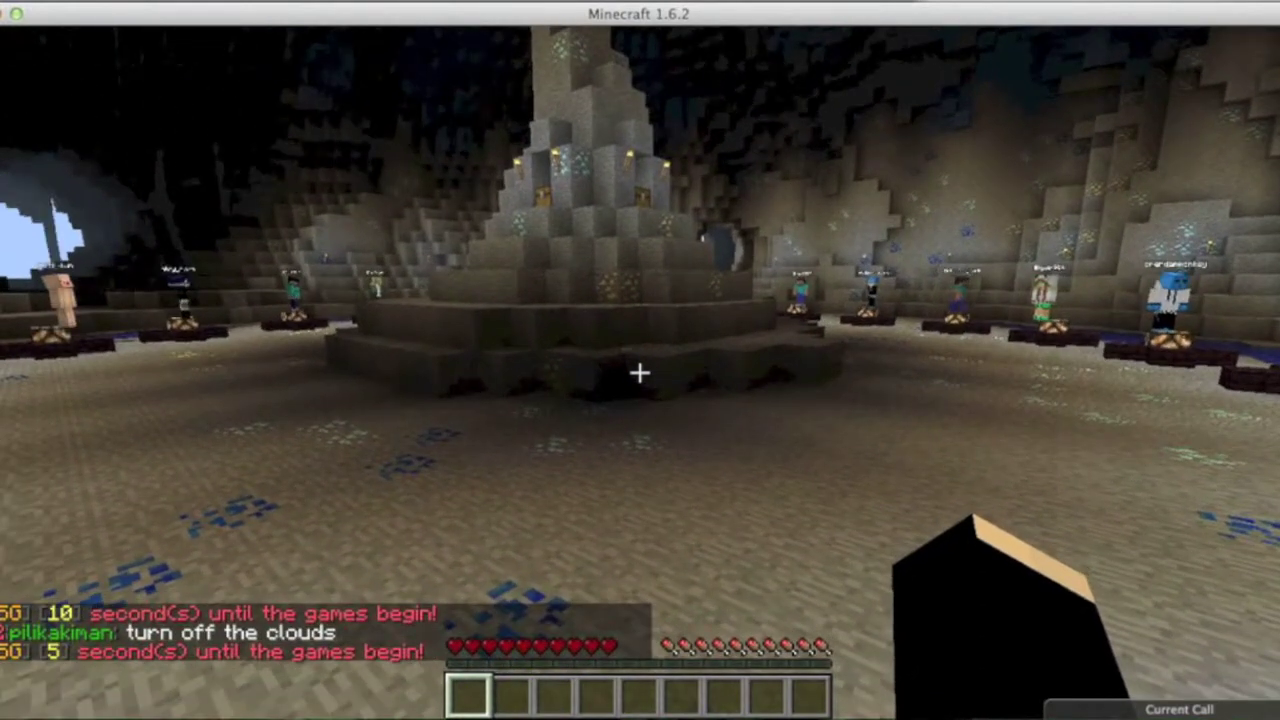
# Step: Check the inventory during the countdown, then walk toward the central stone pyramid
pyautogui.press('e')
pyautogui.press('e')
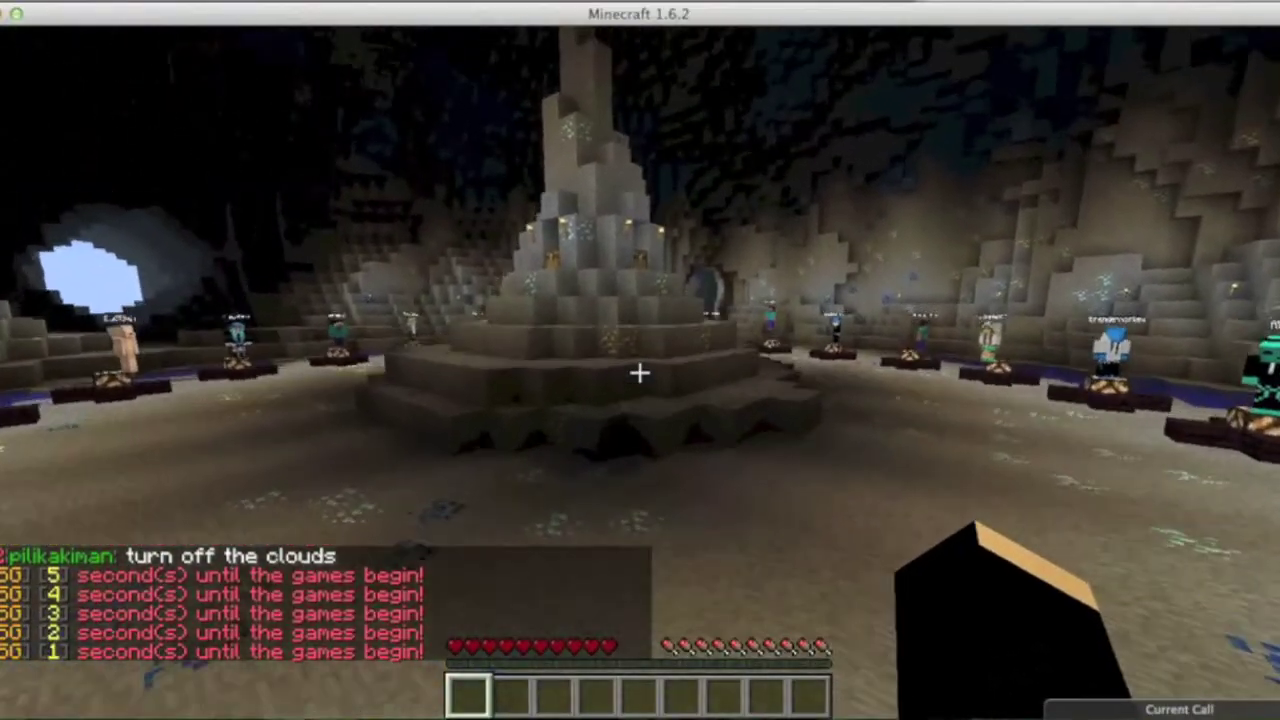
pyautogui.press('w')
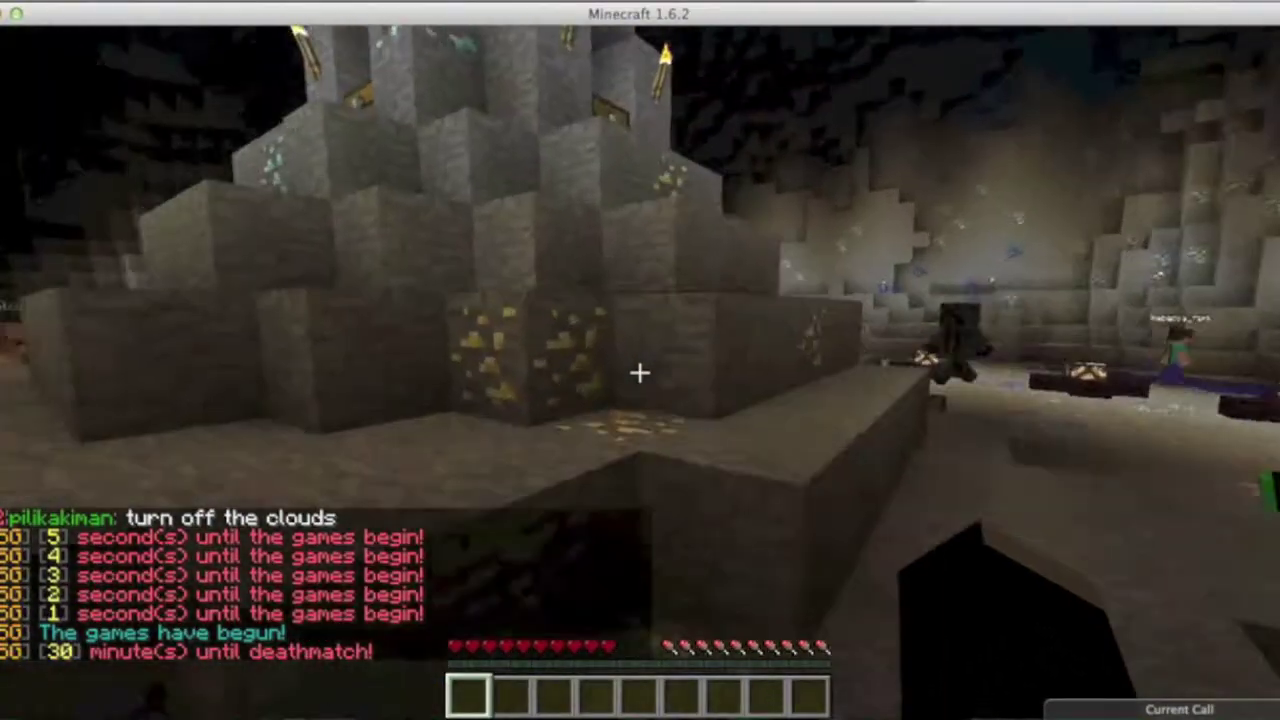
# Step: Take the golden apple from the chest at the pyramid base
pyautogui.press('w')
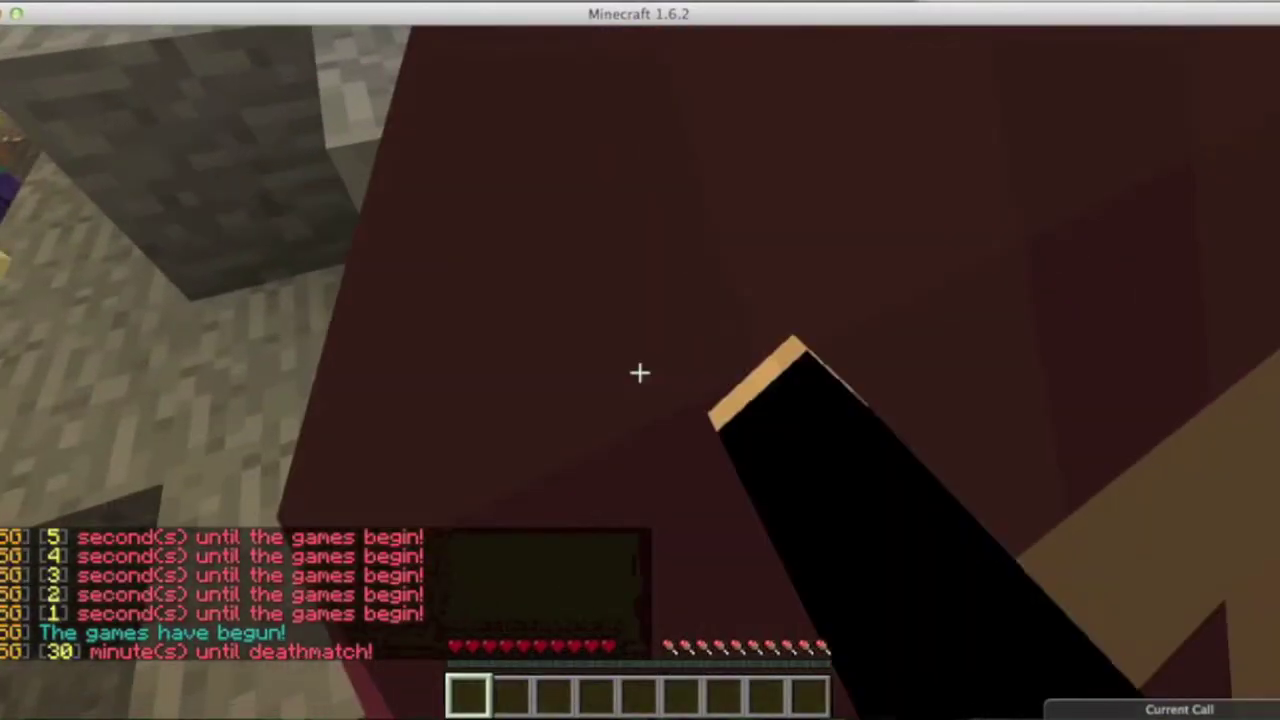
pyautogui.rightClick(640, 373)
pyautogui.press('e')
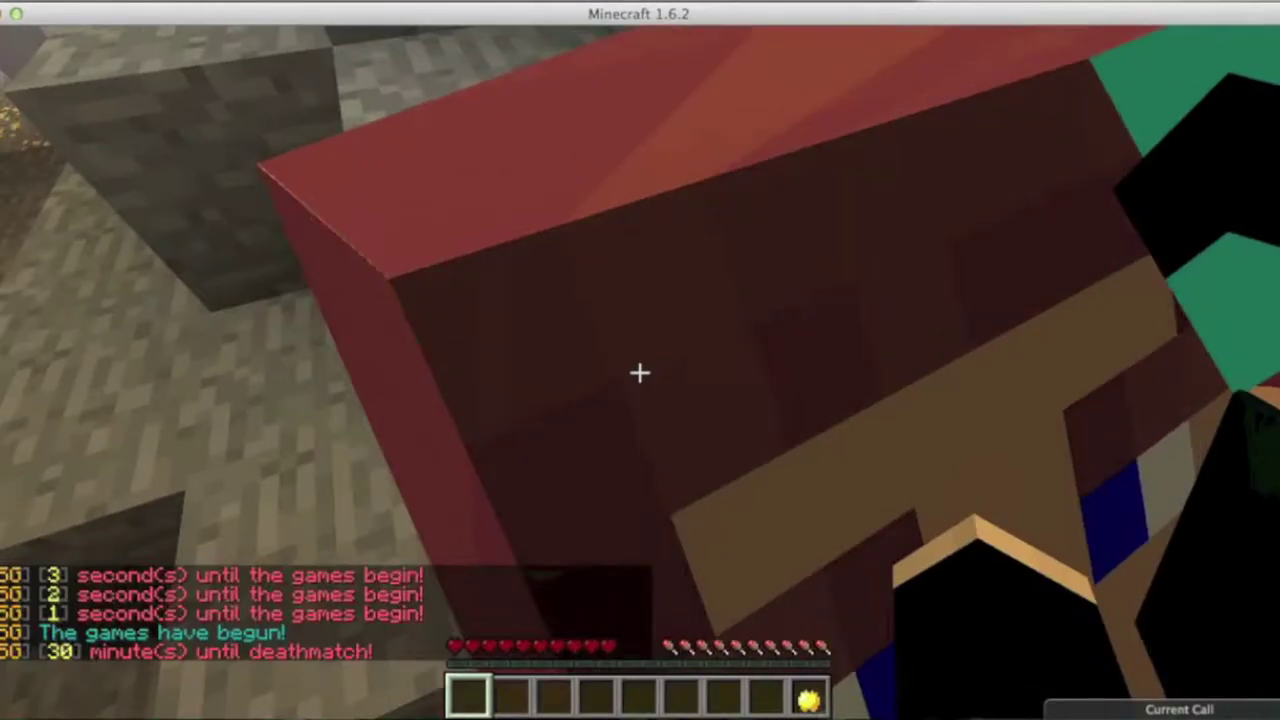
# Step: Walk past the glowing pedestals and water to the torch-lit stone steps
pyautogui.press('w')
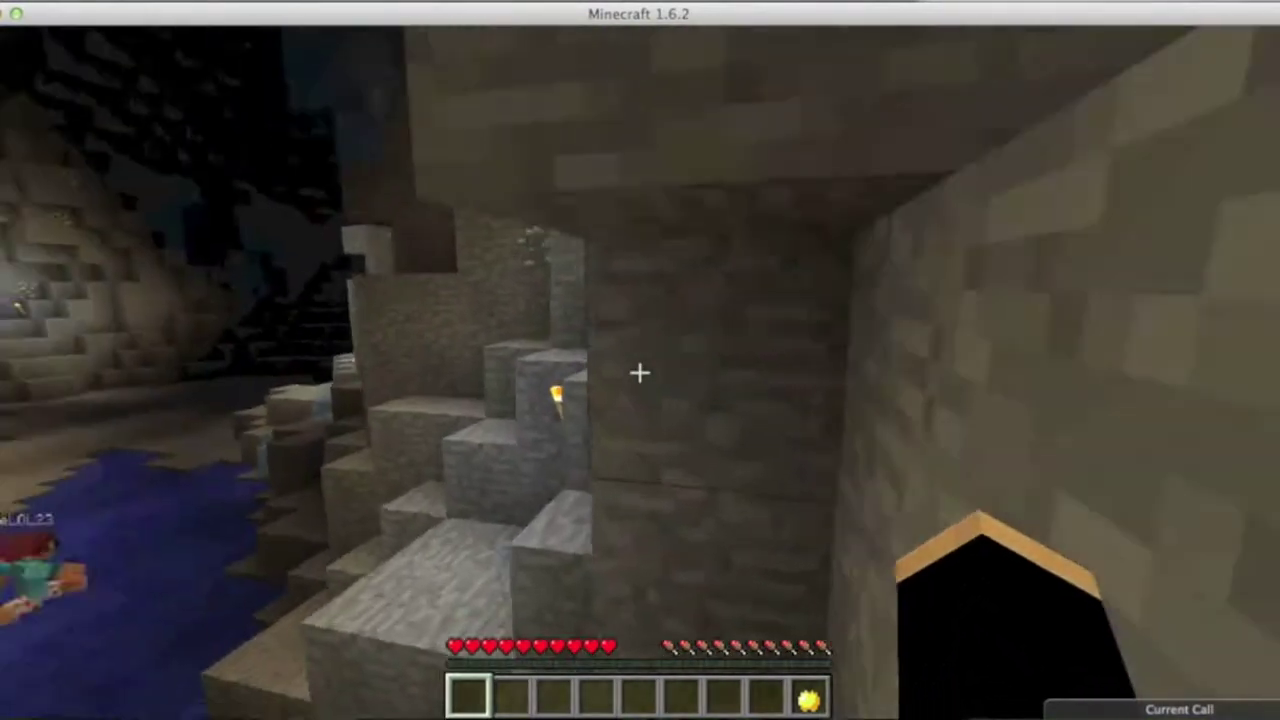
pyautogui.press('w')
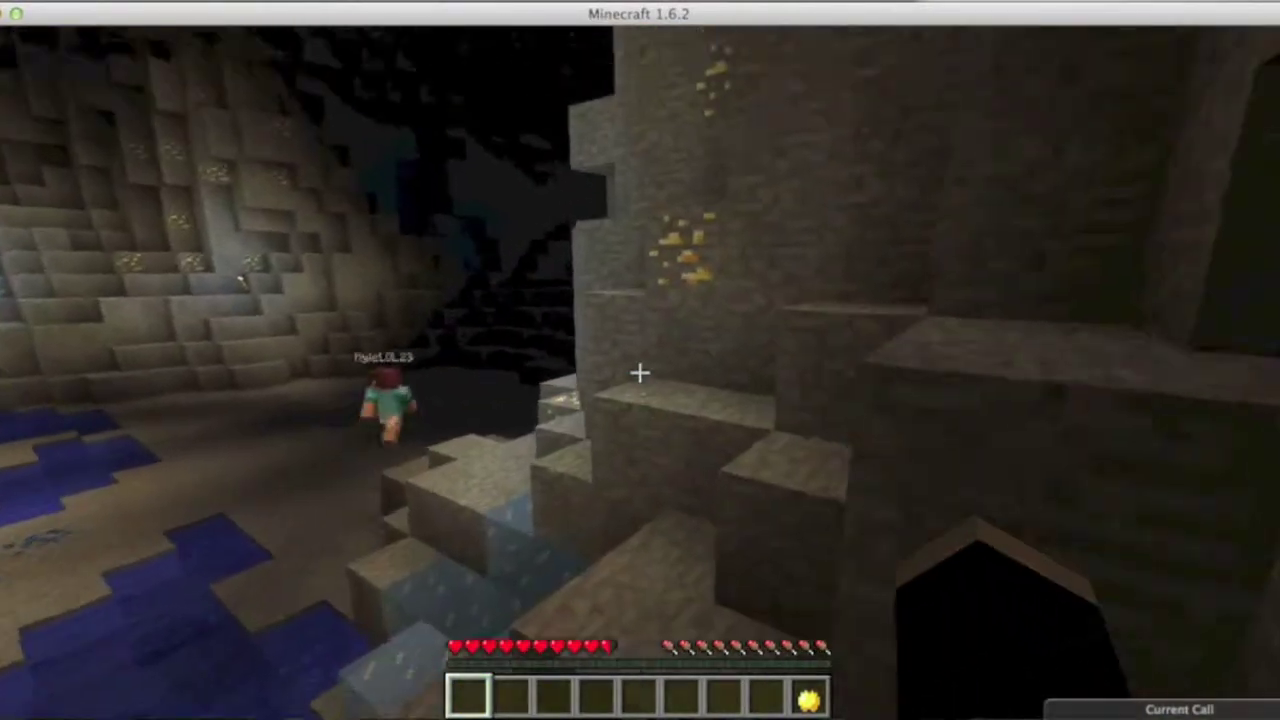
pyautogui.press('w')
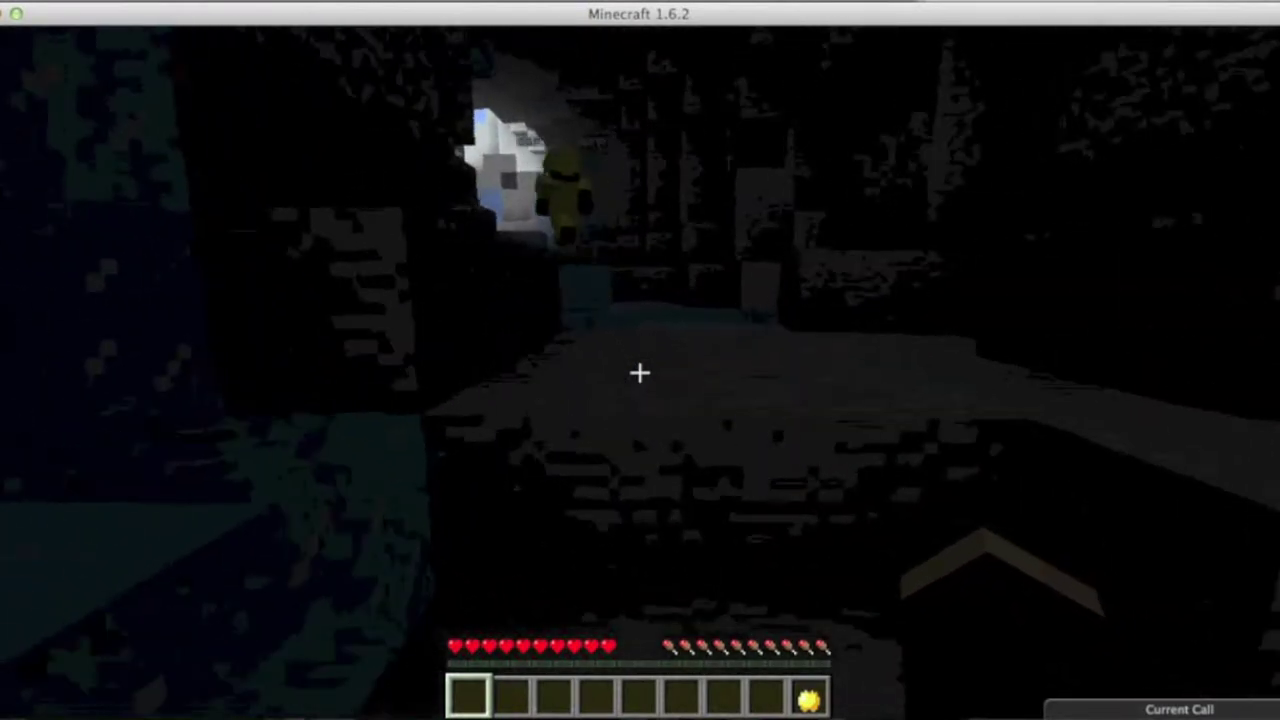
# Step: Leave the dark cave over the ice blocks and climb toward the surface
pyautogui.press('w')
pyautogui.press('w')
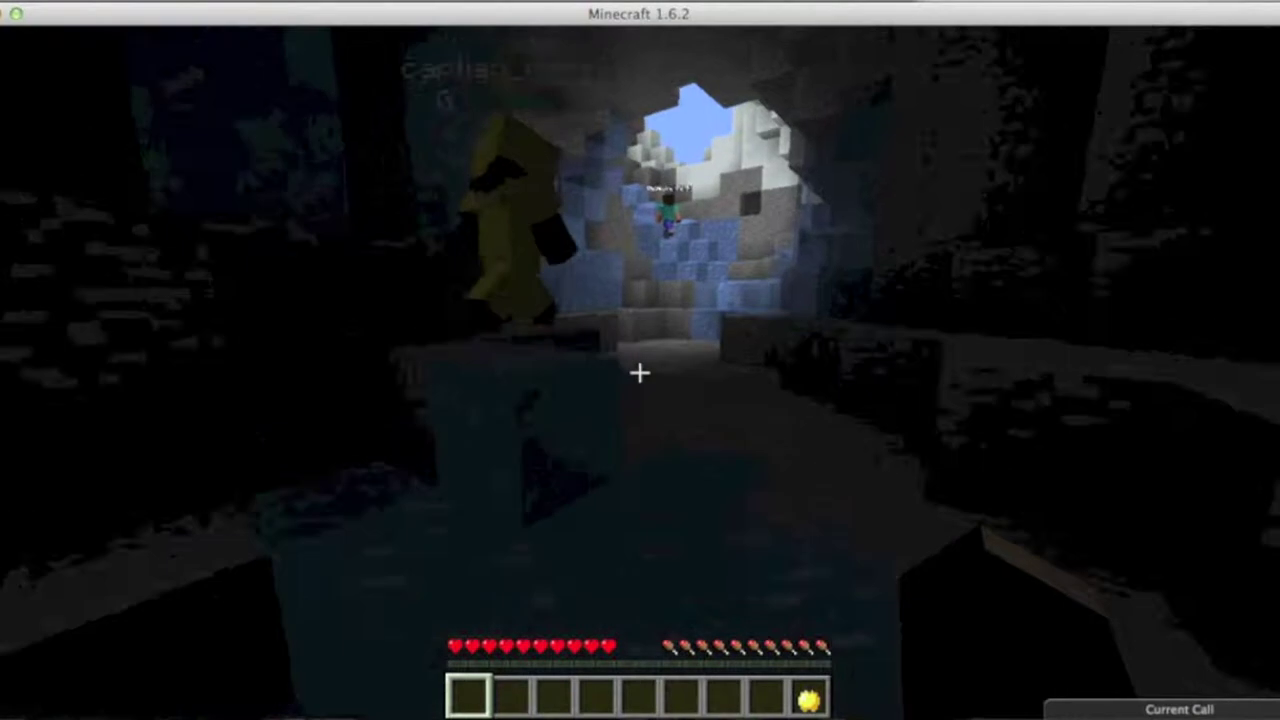
pyautogui.press('w')
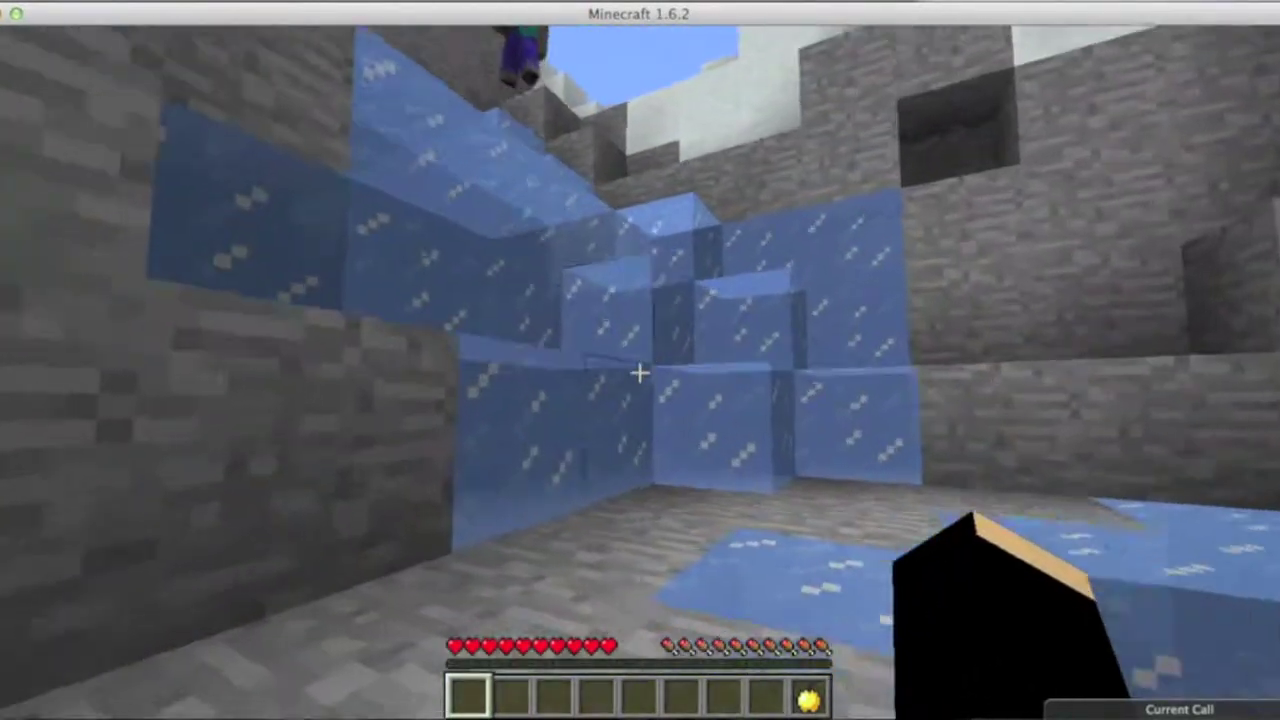
pyautogui.press('w')
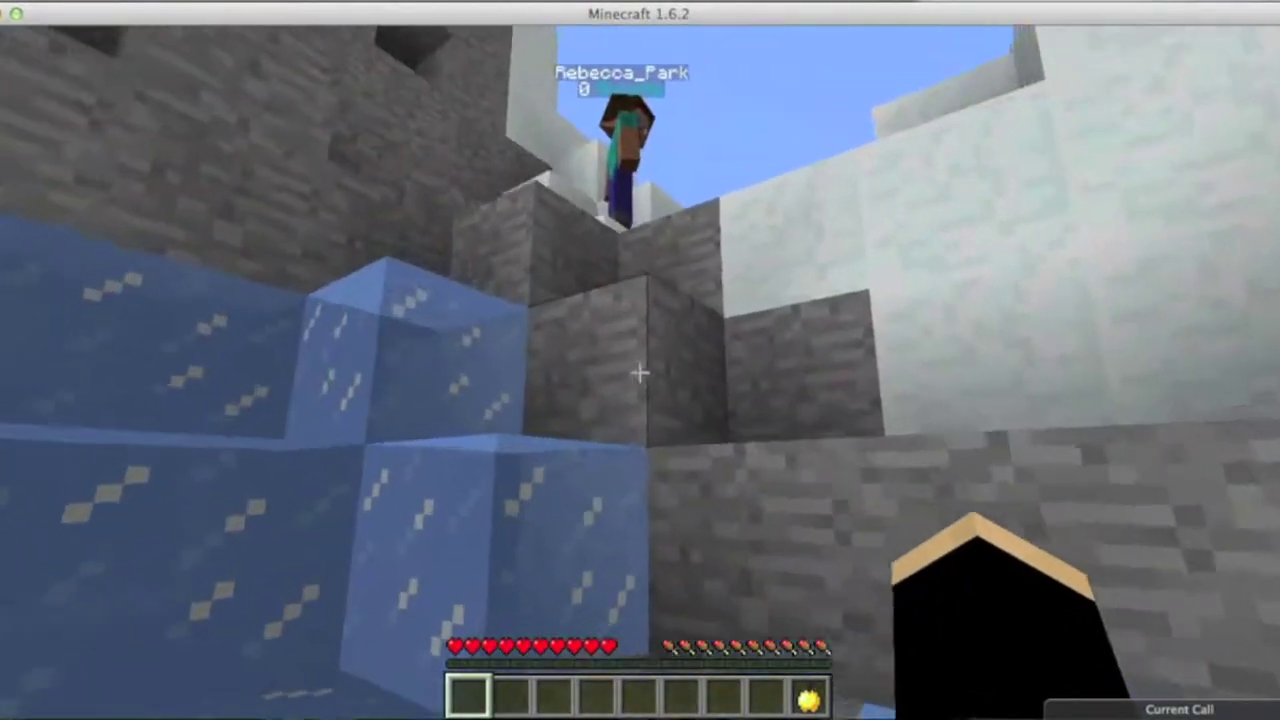
pyautogui.press('w')
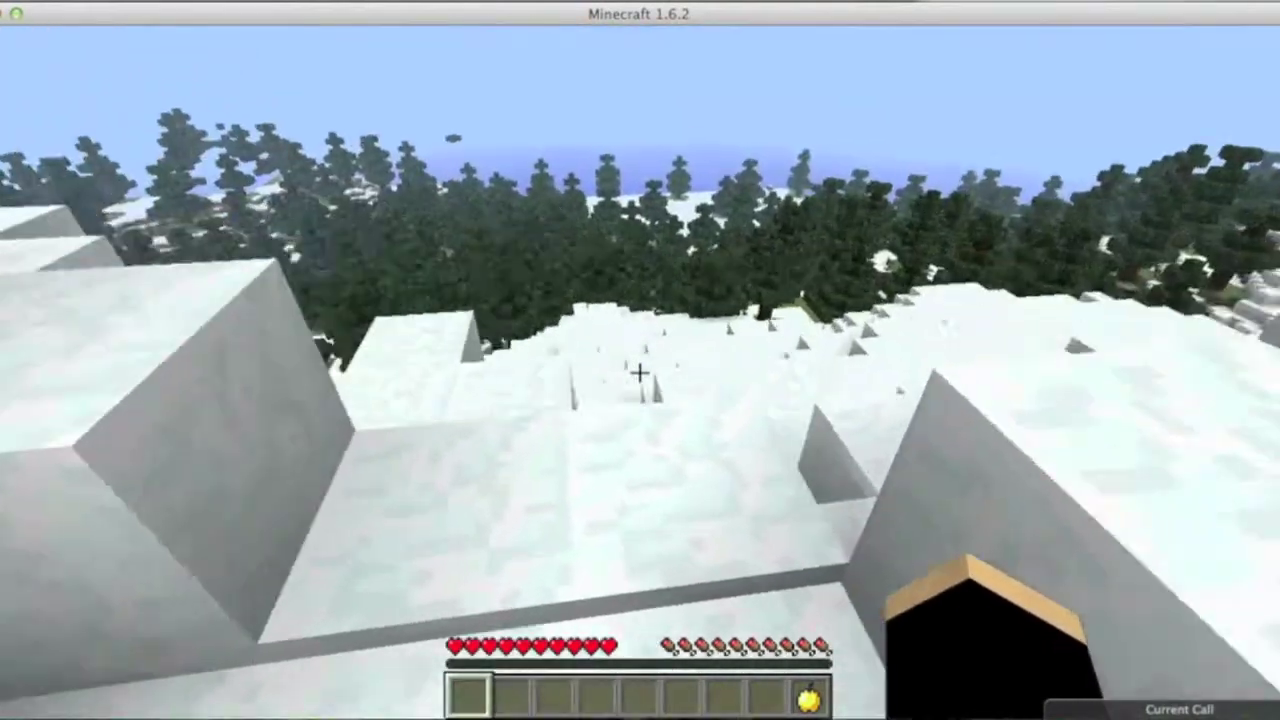
# Step: Repeatedly hit the player standing on the snowy rock ledge
pyautogui.click(639, 372)
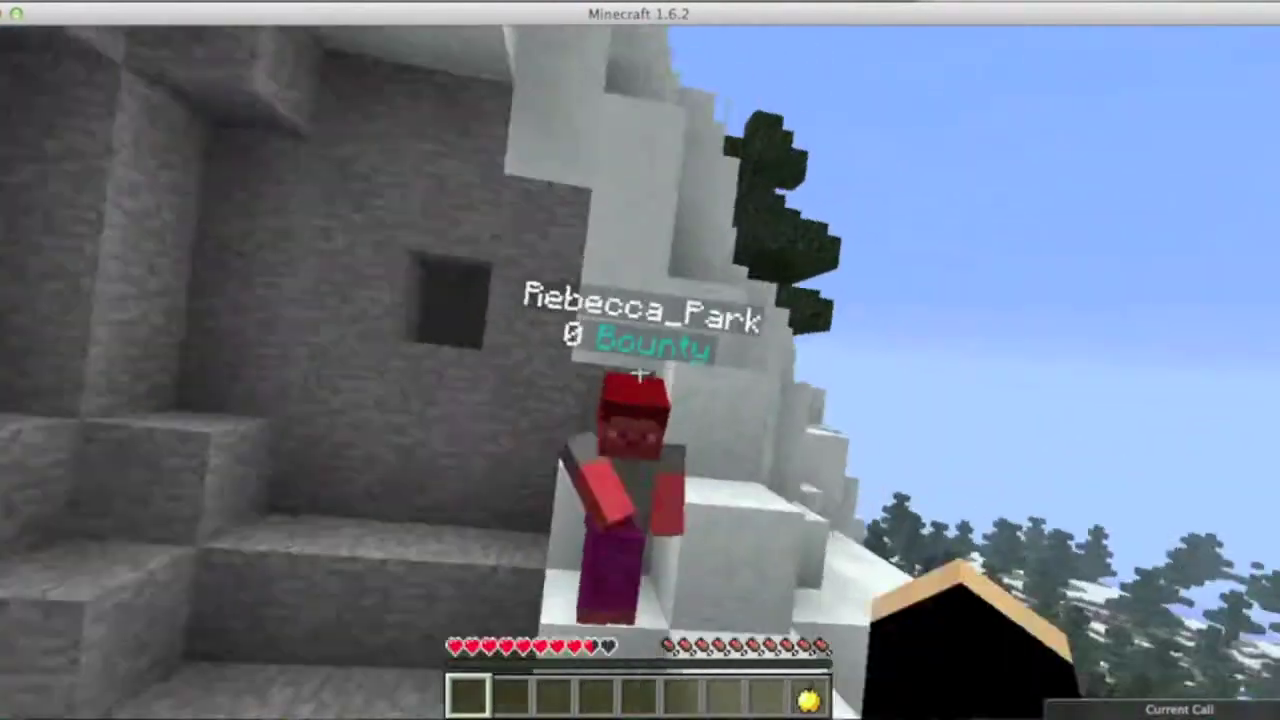
pyautogui.click(639, 372)
pyautogui.click(639, 372)
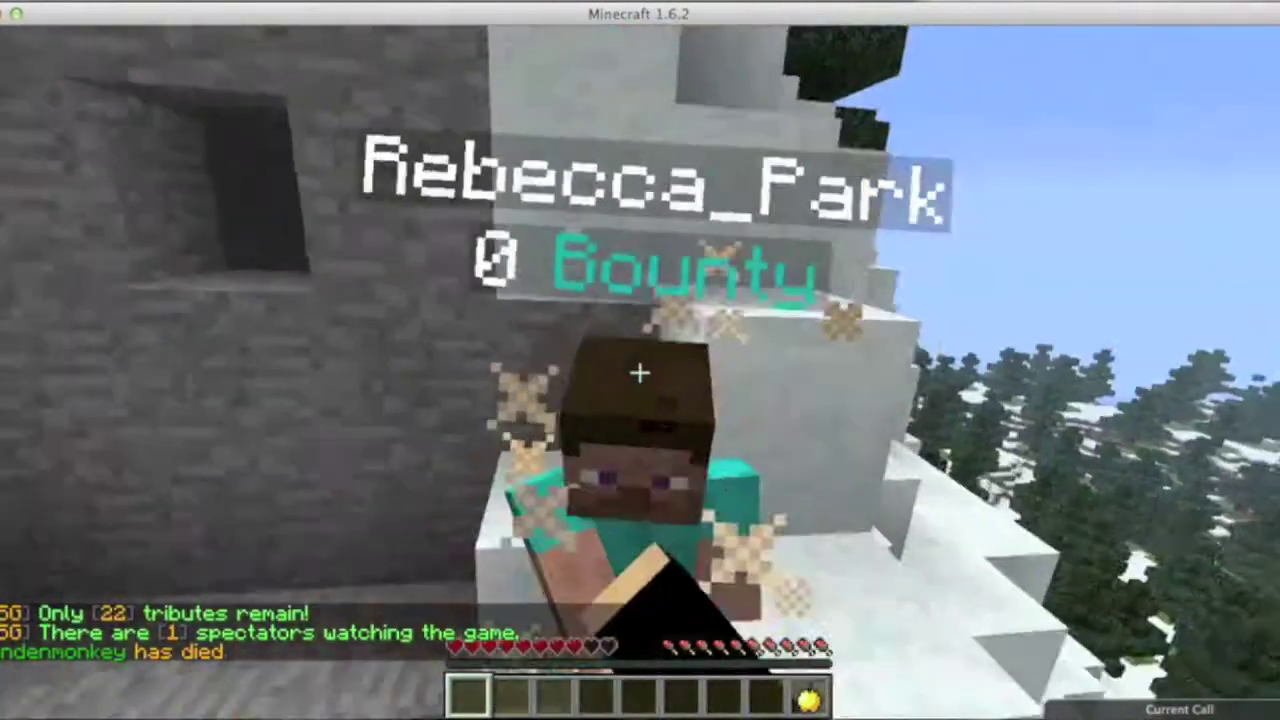
pyautogui.click(639, 372)
pyautogui.click(639, 372)
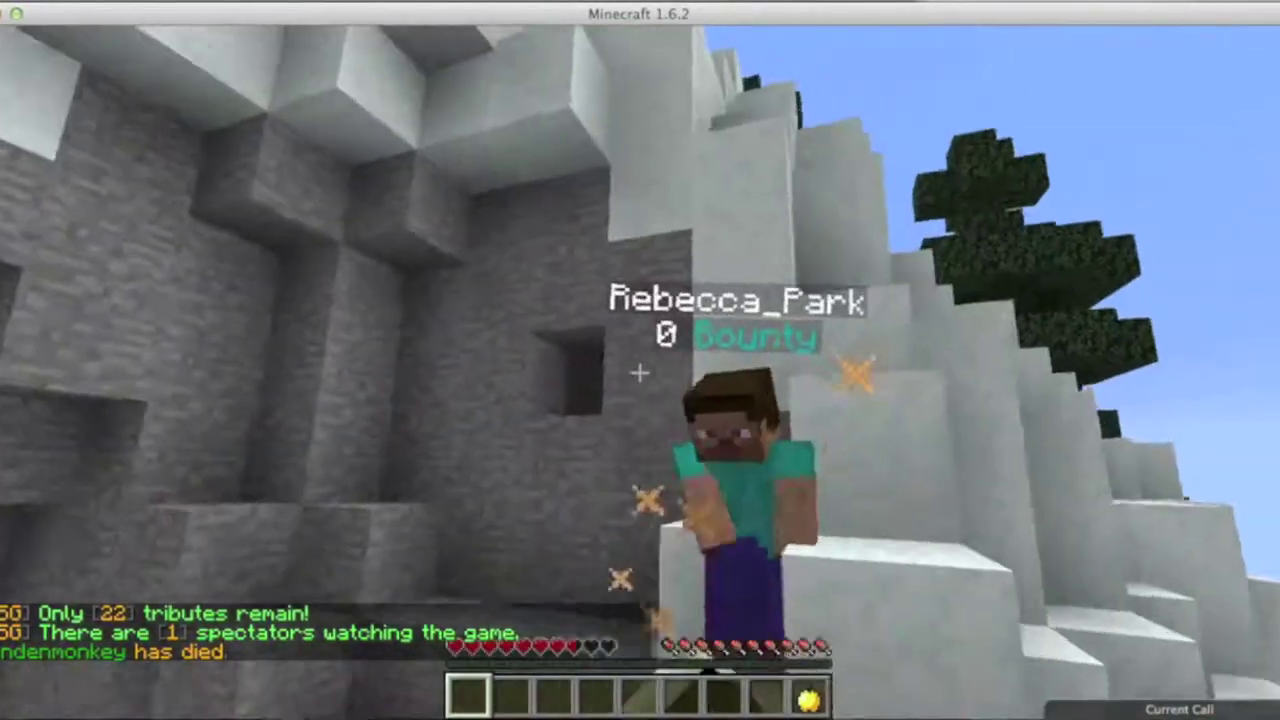
pyautogui.click(639, 372)
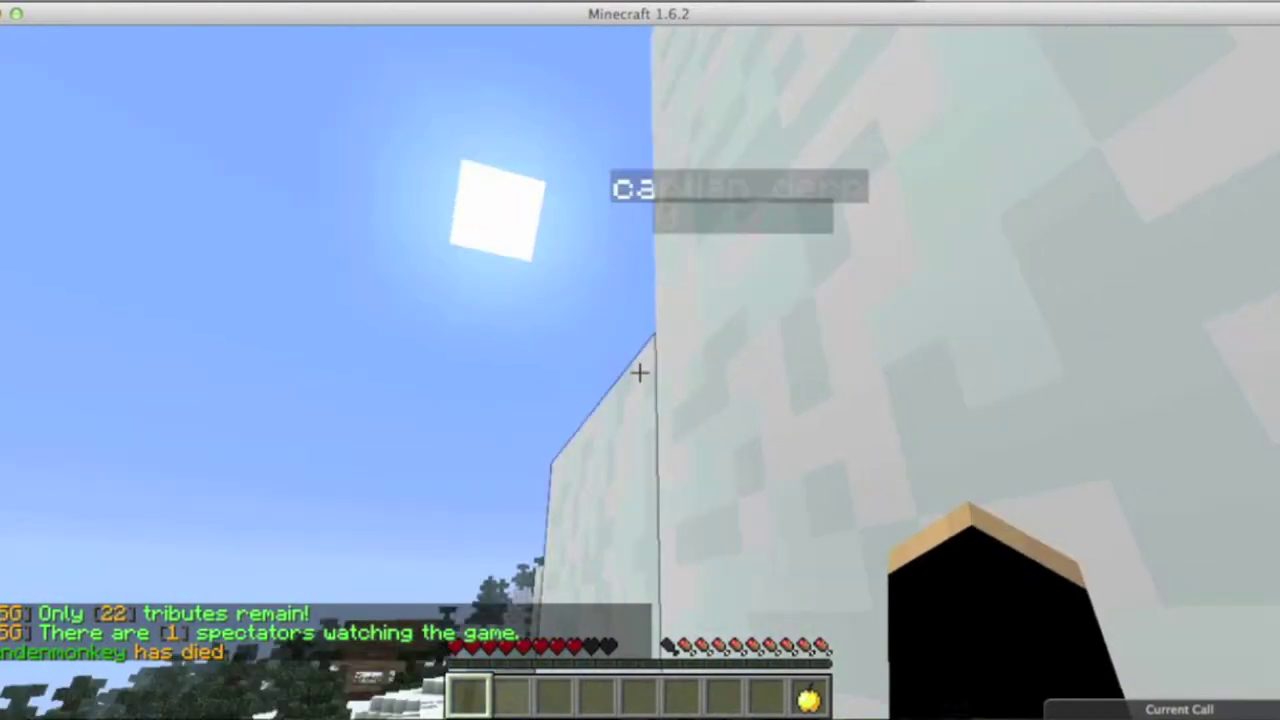
pyautogui.click(639, 372)
pyautogui.click(639, 372)
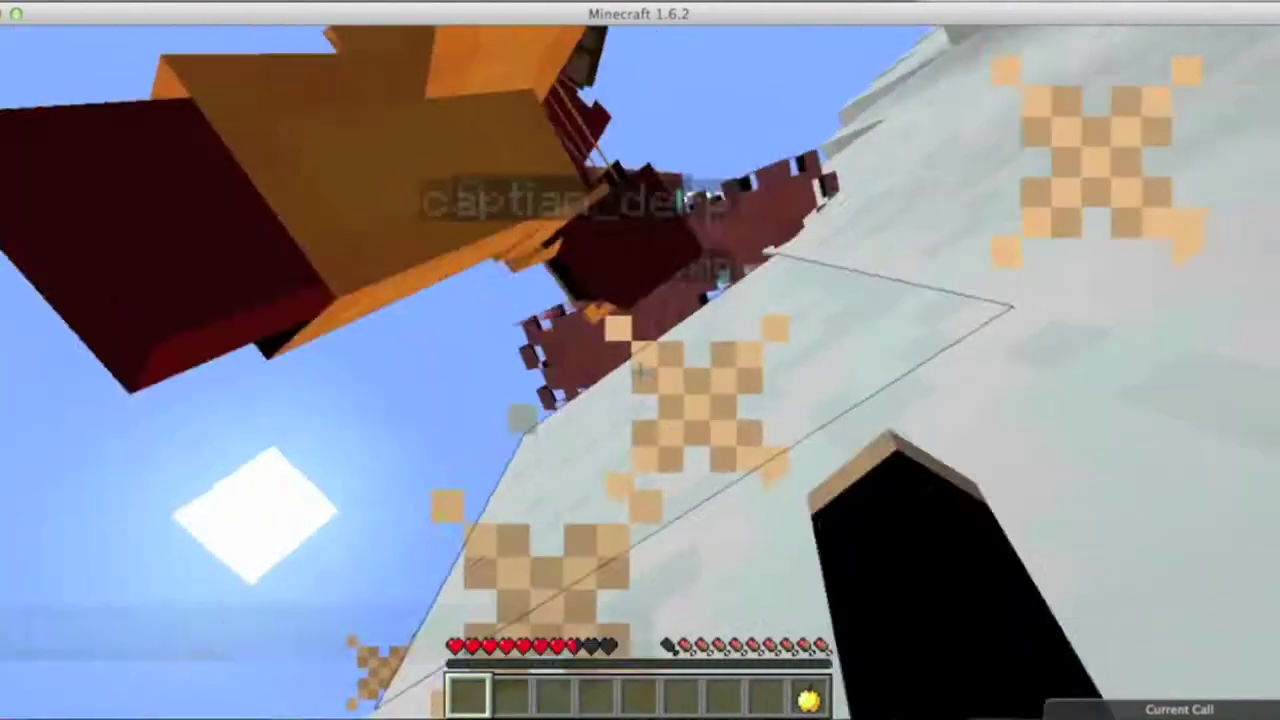
pyautogui.click(639, 372)
pyautogui.click(639, 372)
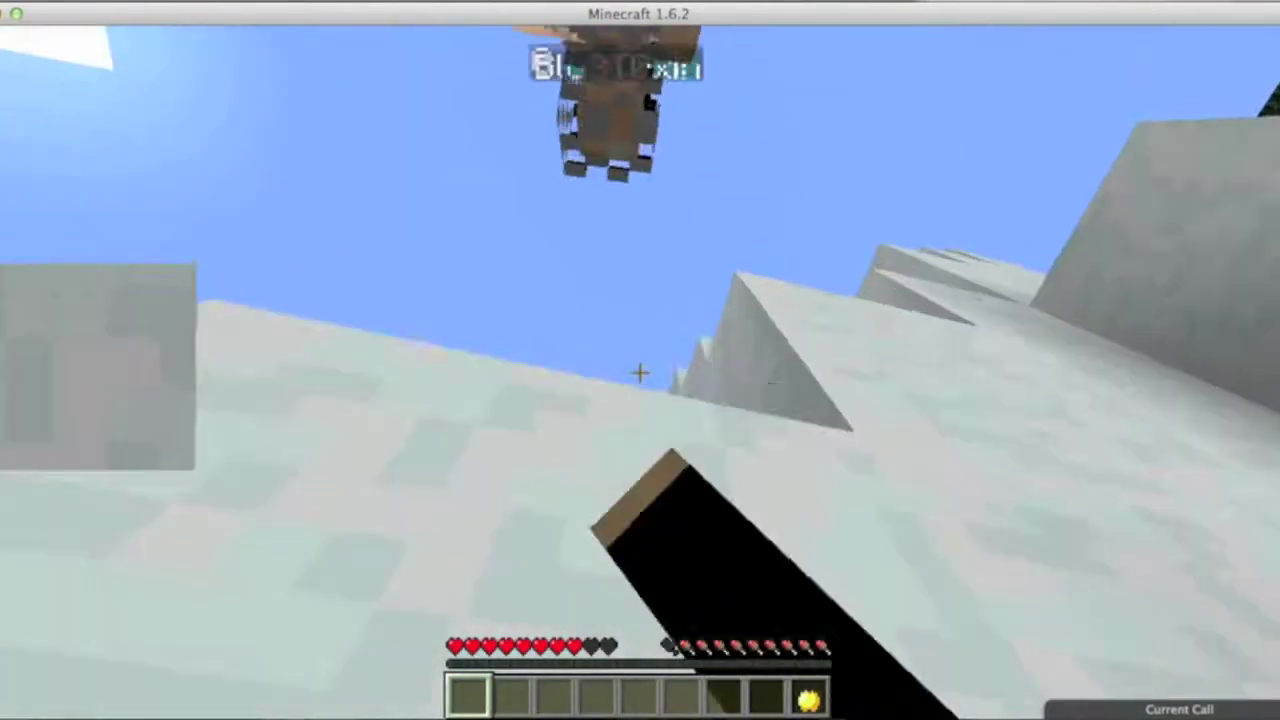
pyautogui.click(639, 372)
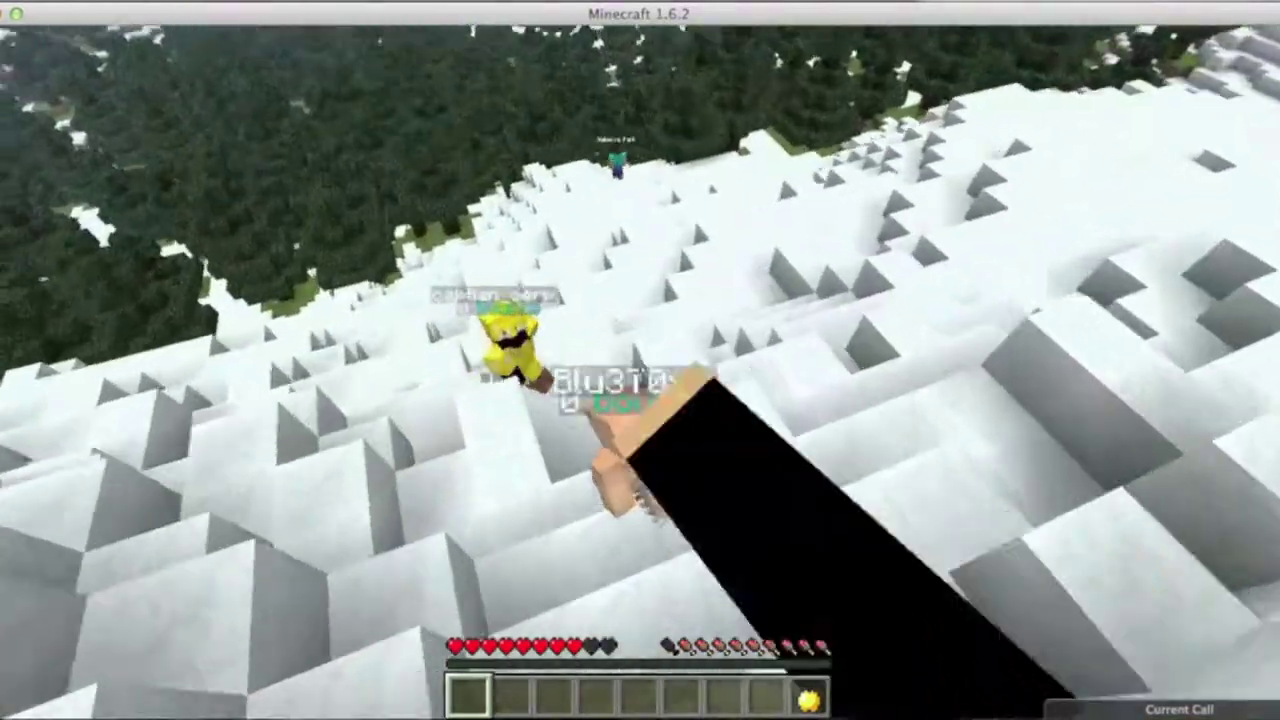
pyautogui.click(639, 372)
pyautogui.click(639, 372)
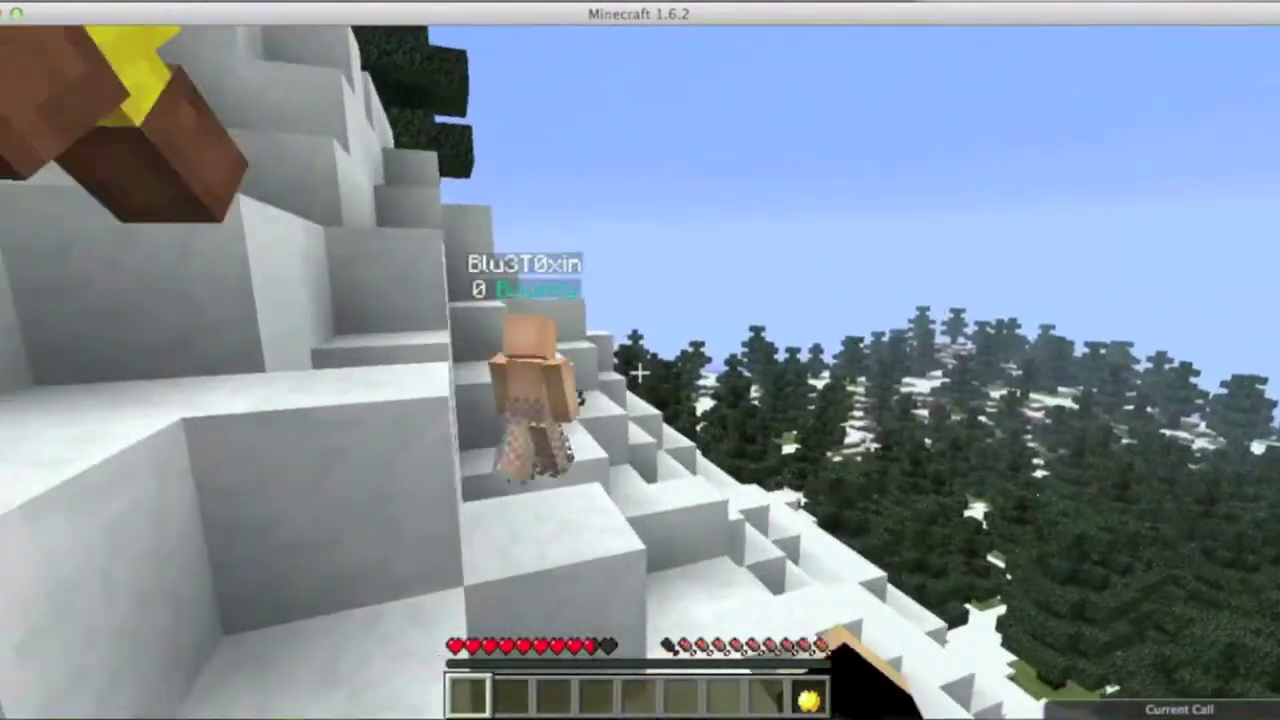
pyautogui.click(639, 372)
pyautogui.click(639, 372)
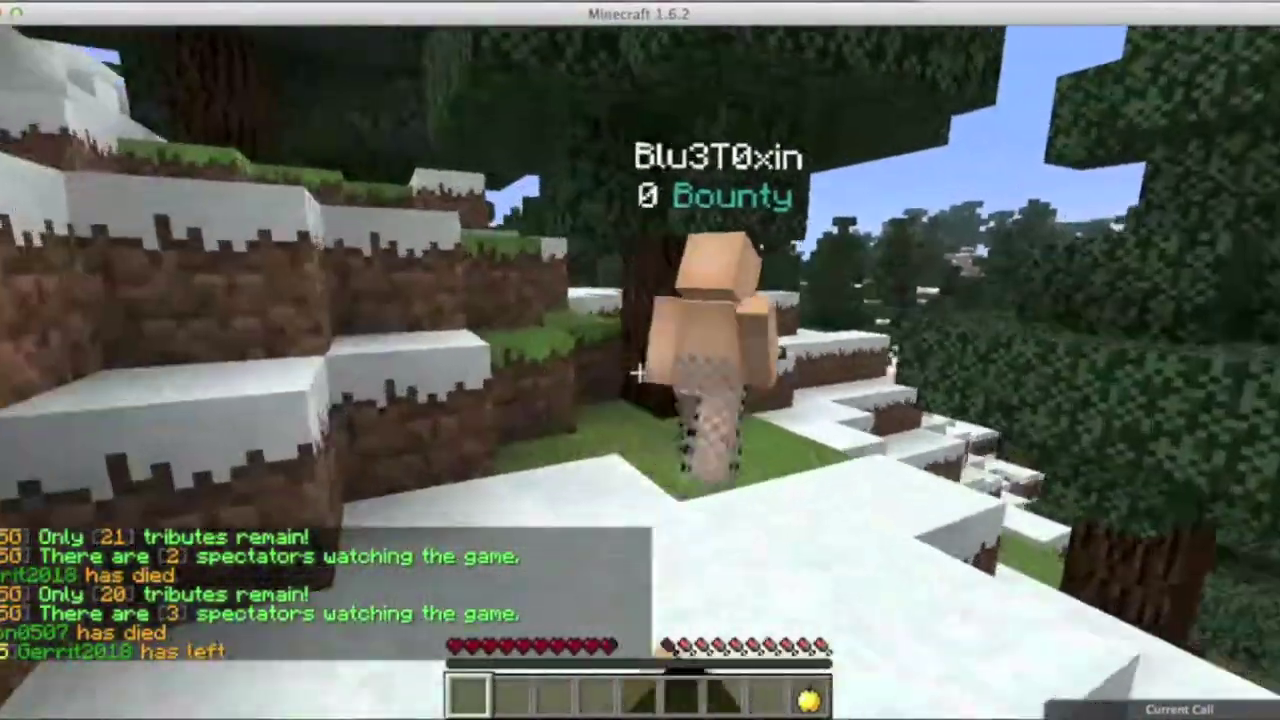
pyautogui.click(638, 372)
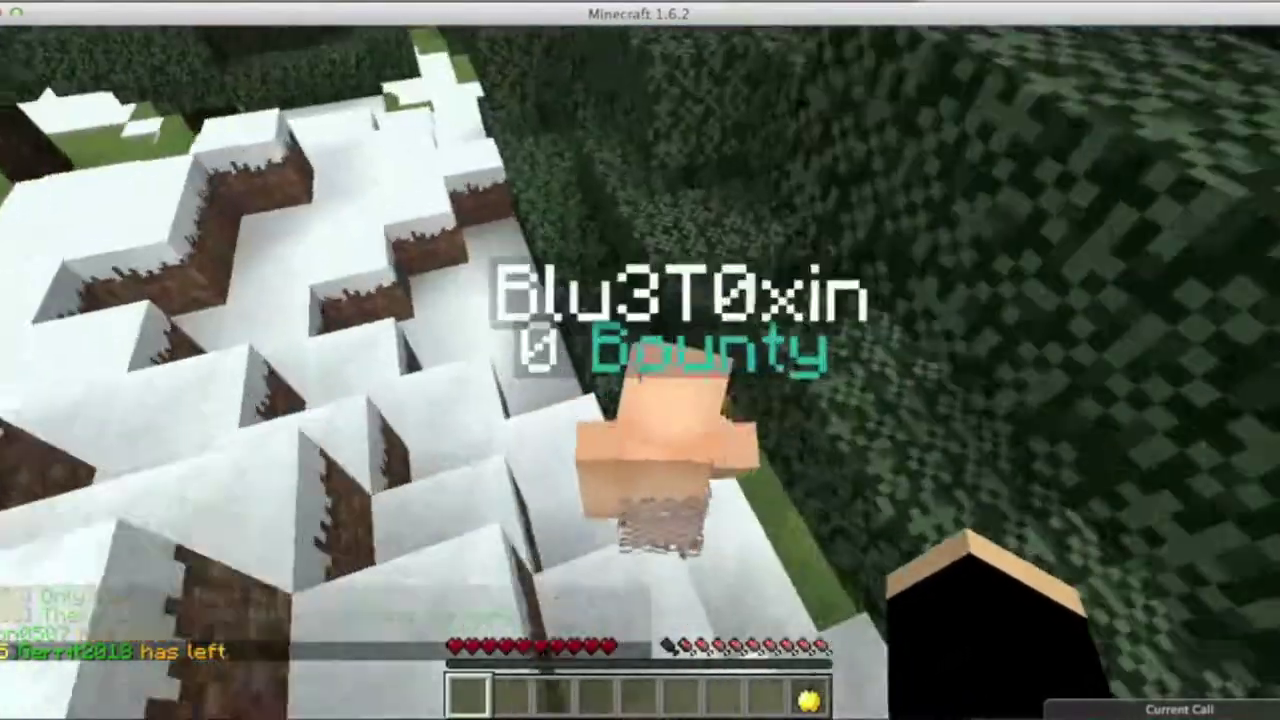
pyautogui.click(640, 360)
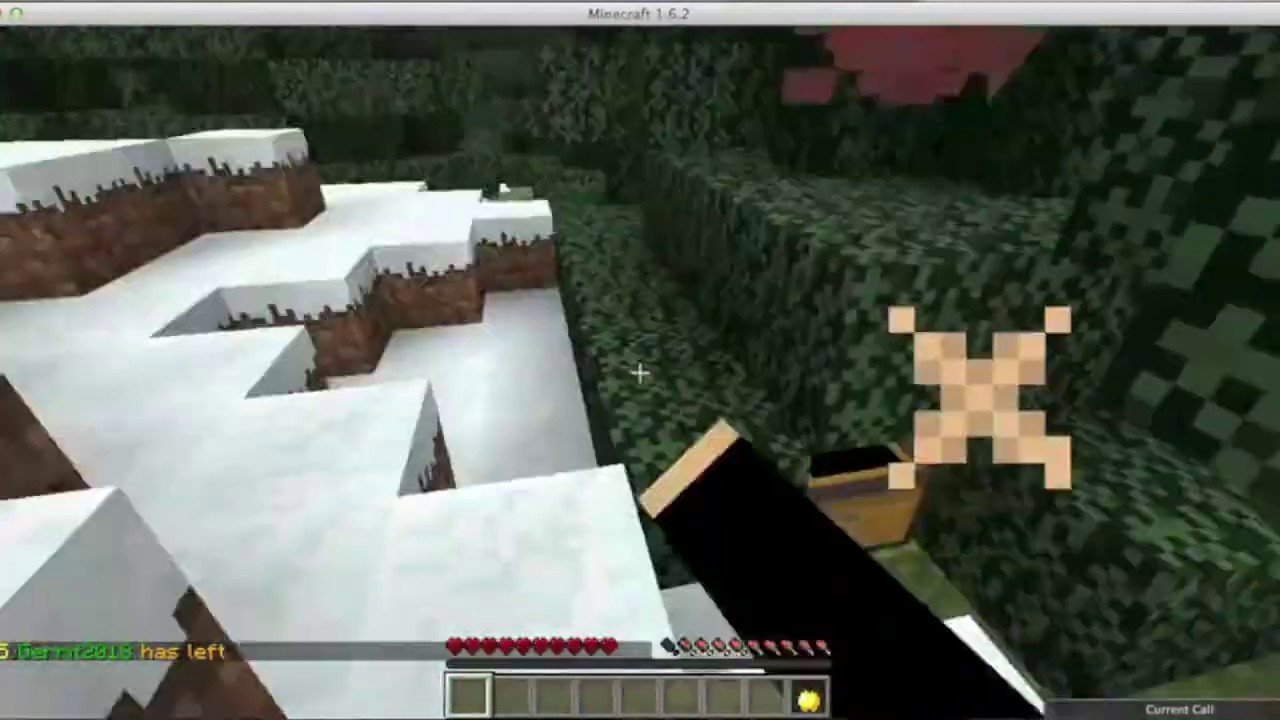
pyautogui.click(640, 360)
pyautogui.click(640, 372)
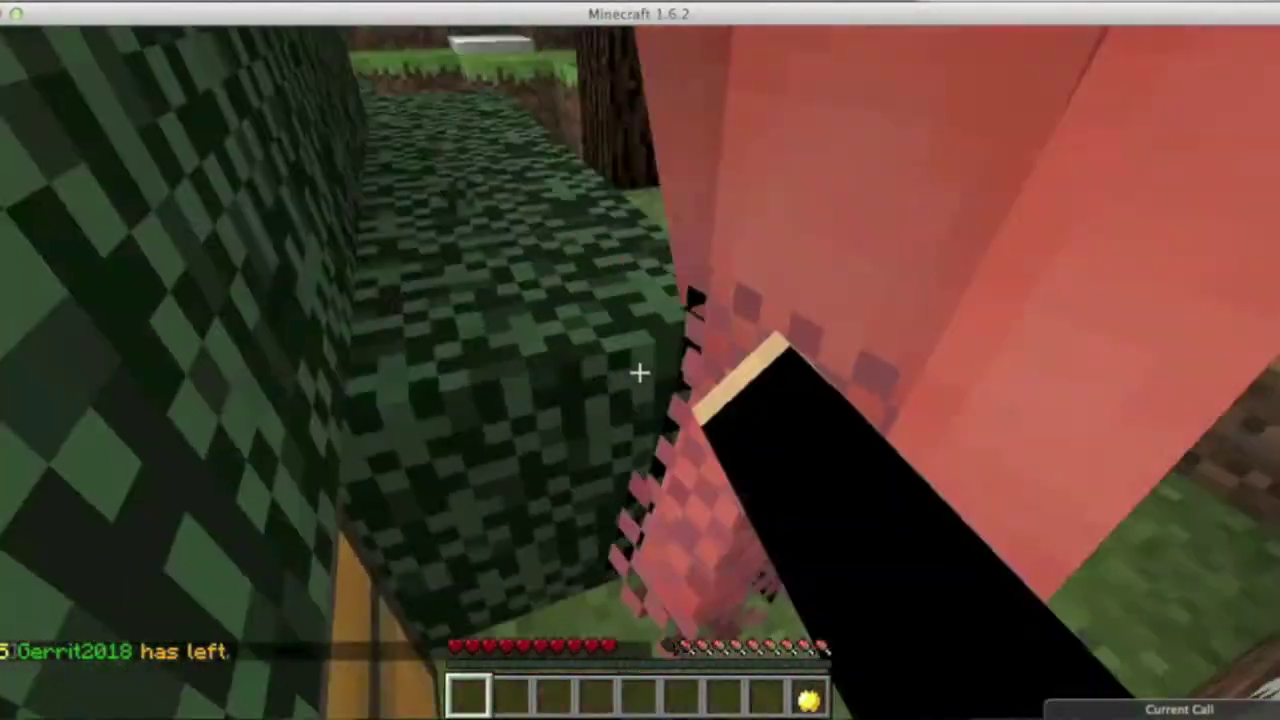
pyautogui.click(640, 372)
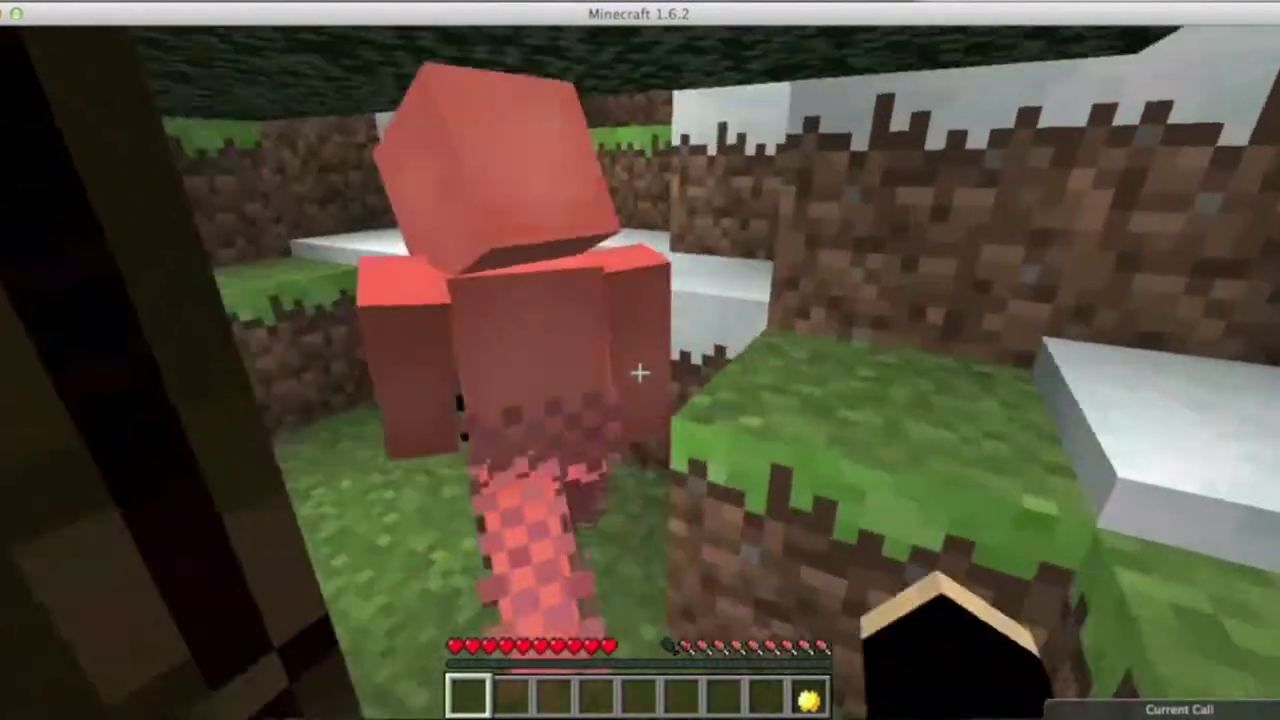
pyautogui.click(640, 372)
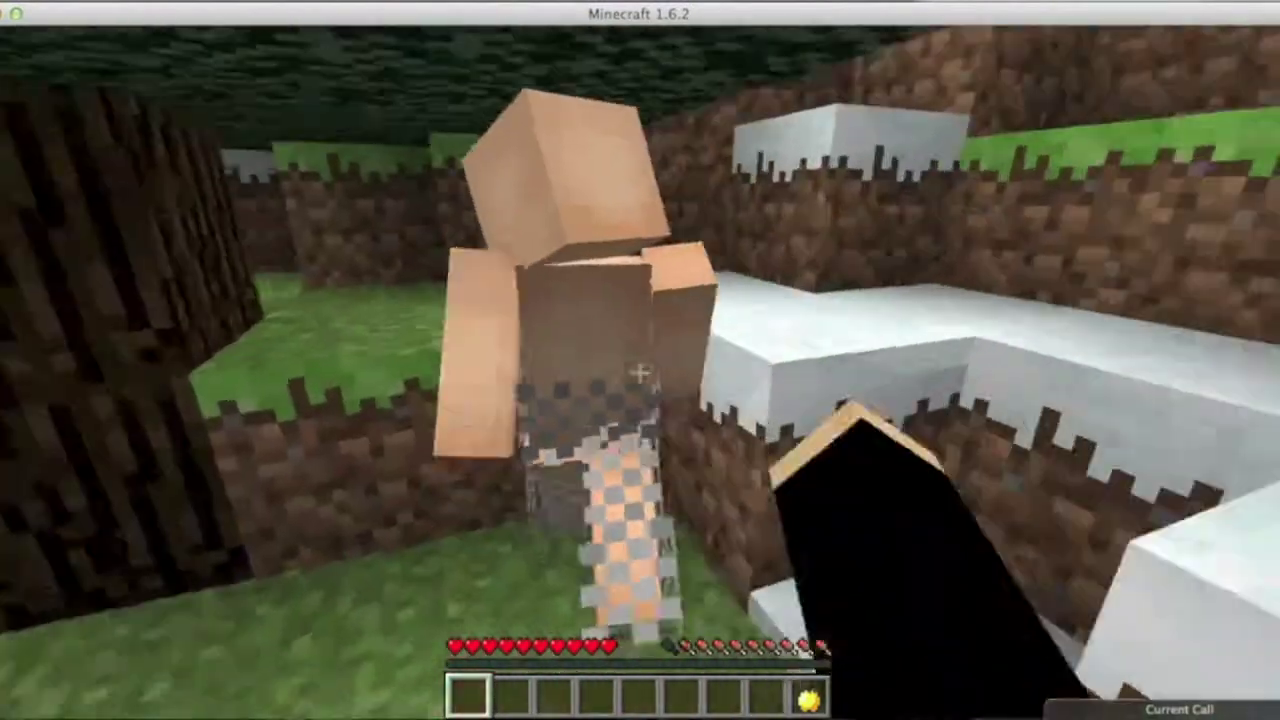
# Step: Loot the carrot and melon from the chest hidden in the leaves
pyautogui.press('w')
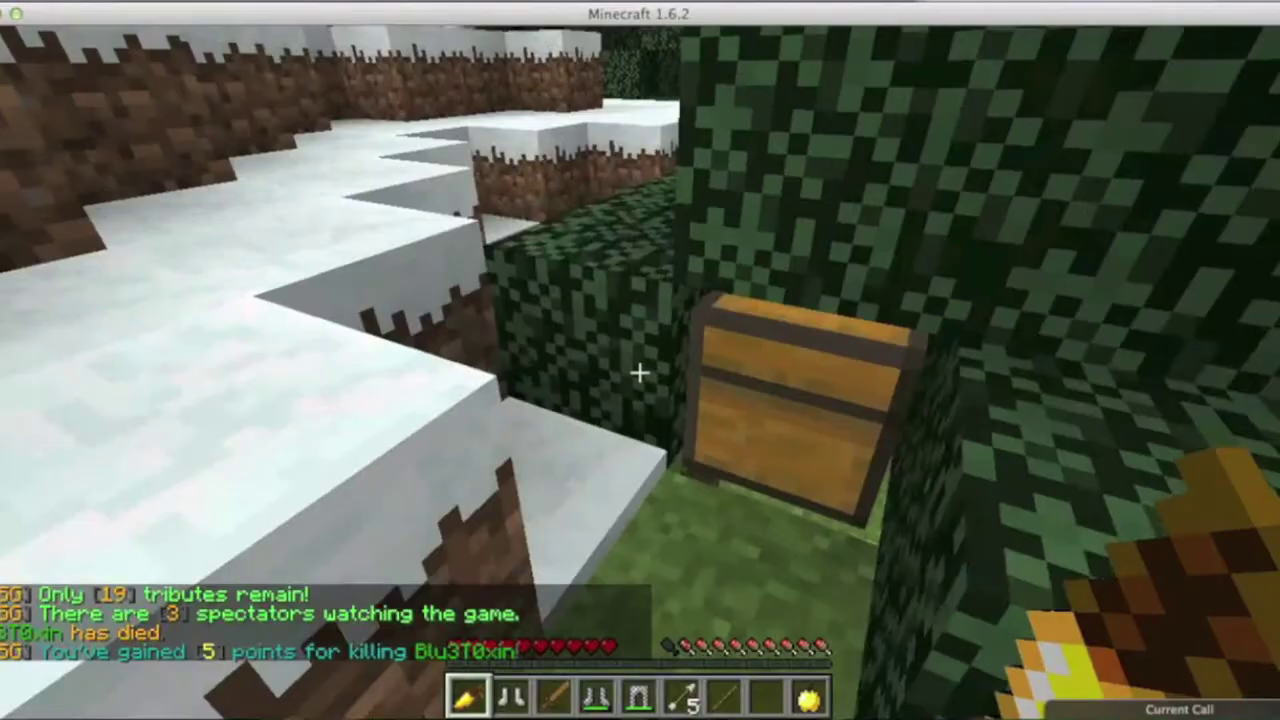
pyautogui.rightClick(640, 372)
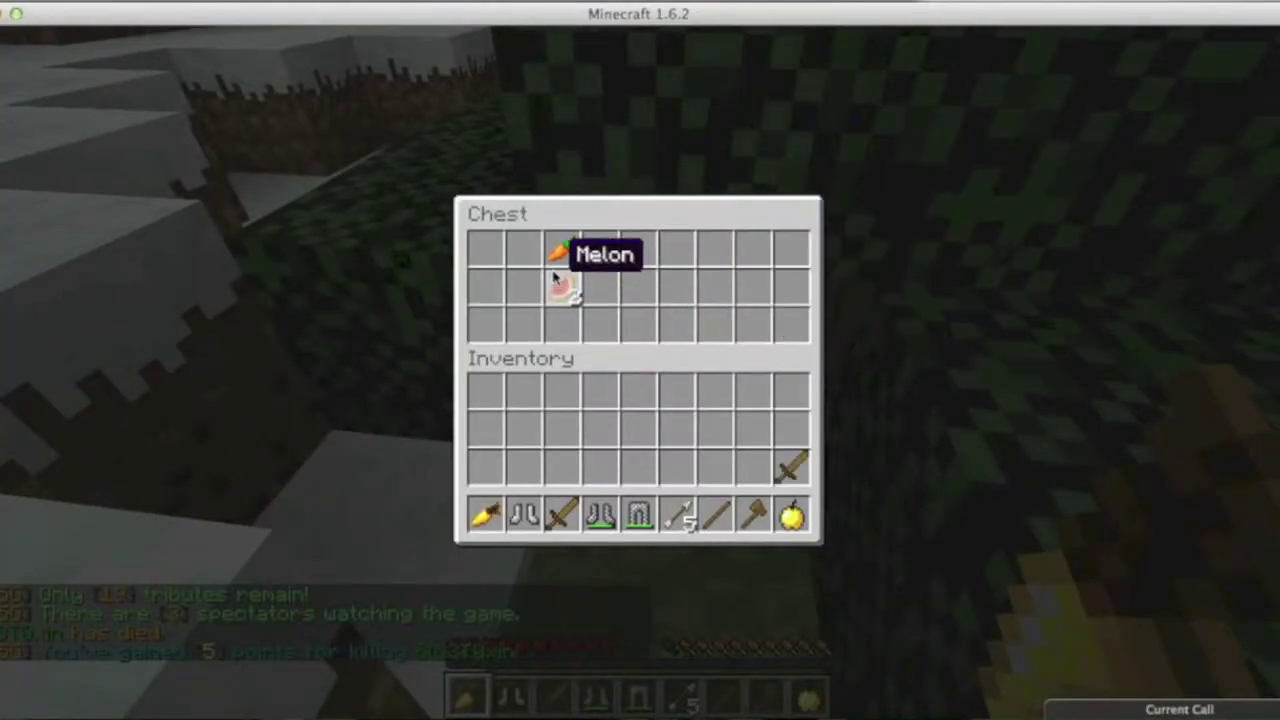
pyautogui.press('e')
pyautogui.press('e')
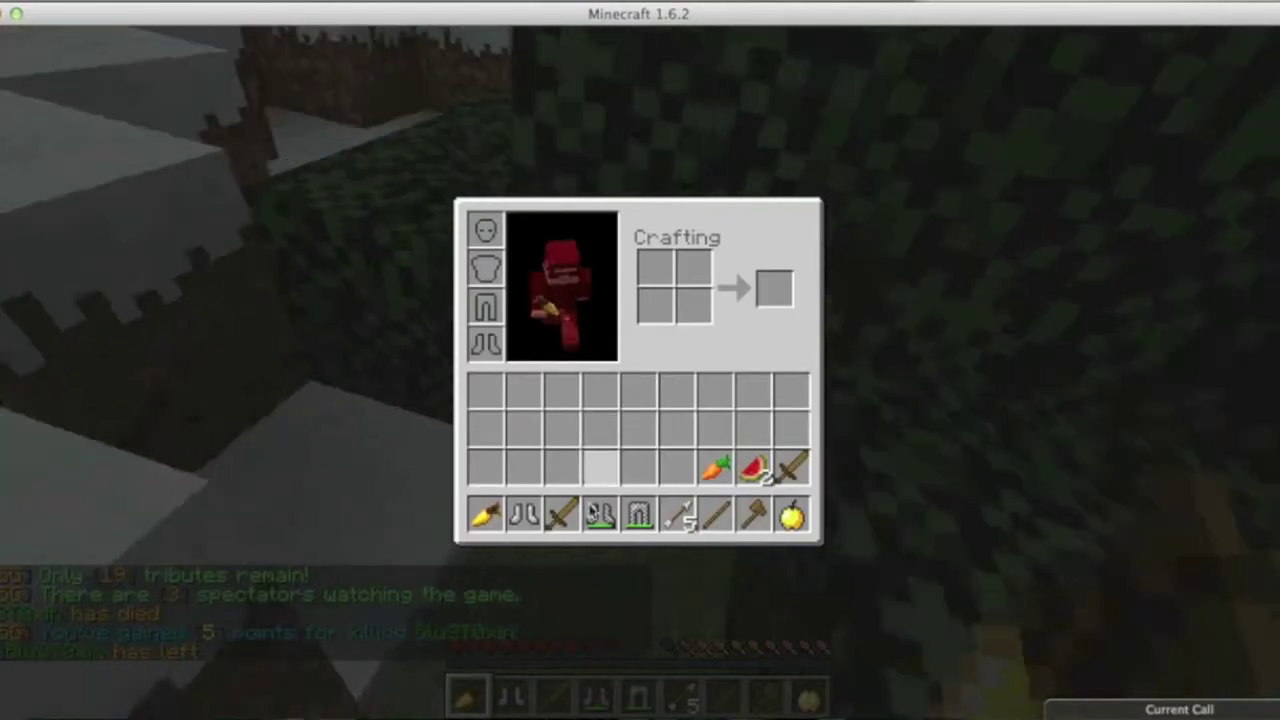
pyautogui.press('e')
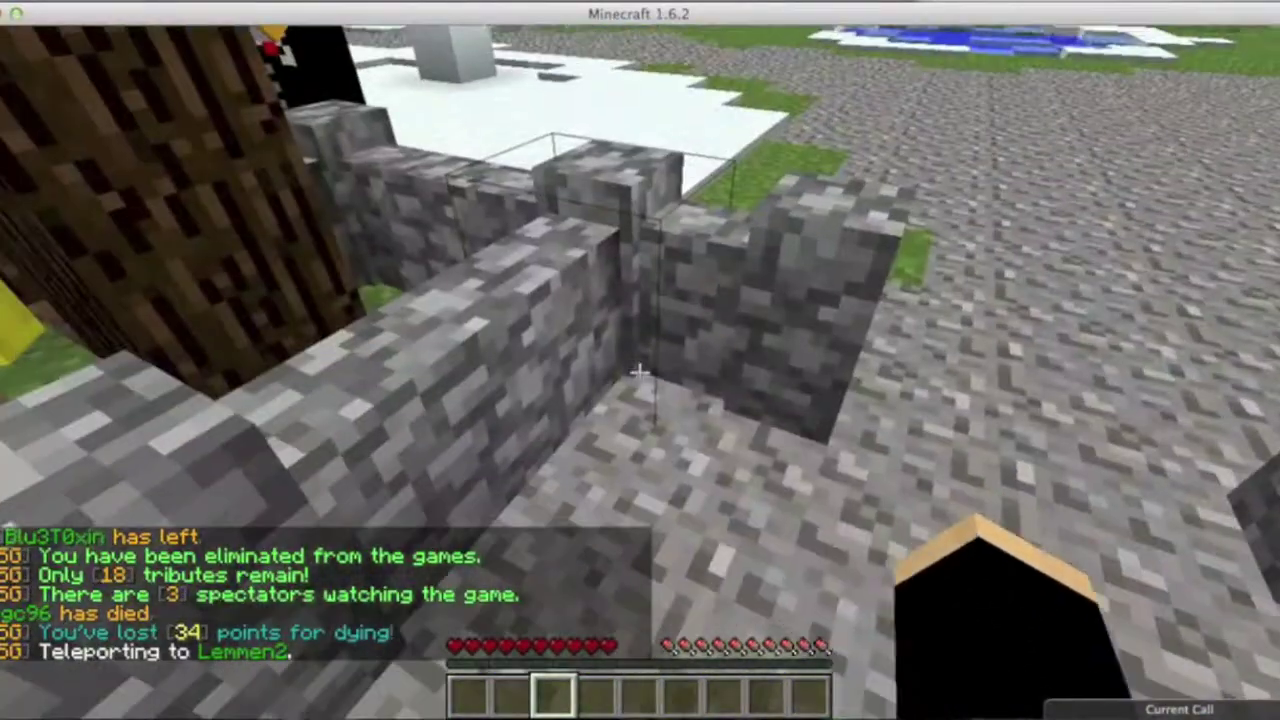
pyautogui.click(640, 360)
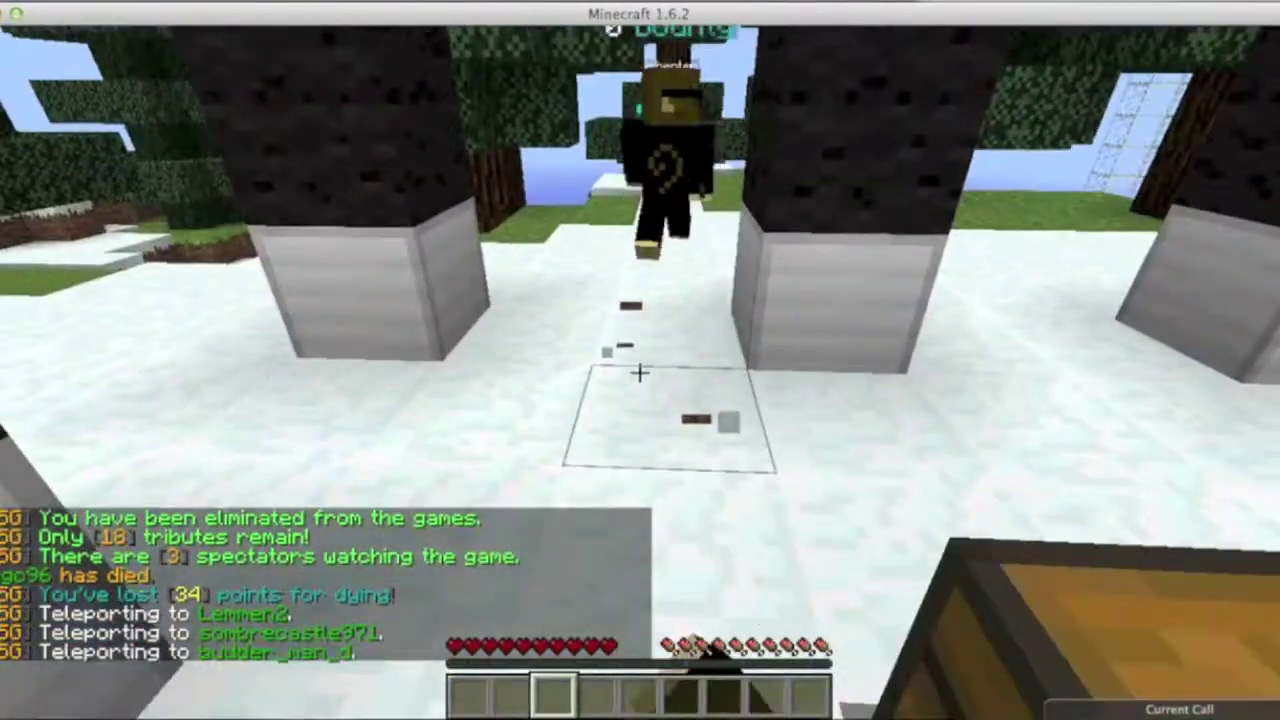
pyautogui.click(640, 372)
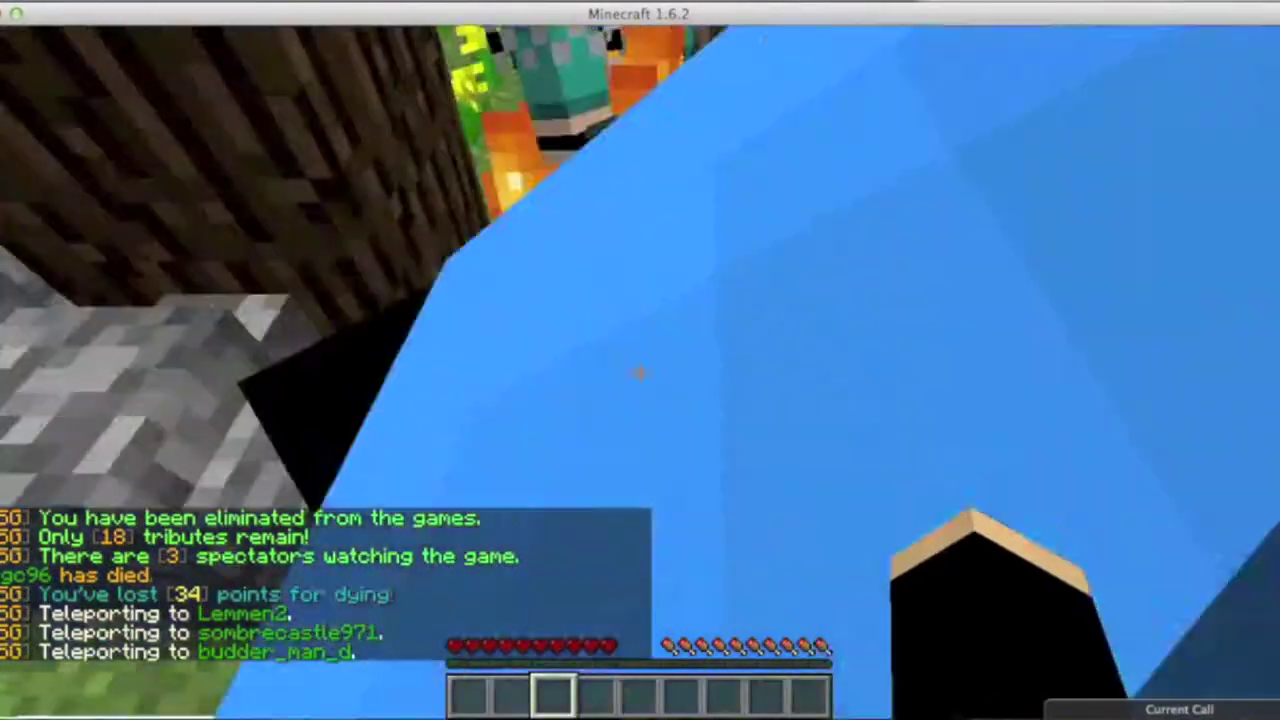
pyautogui.click(640, 372)
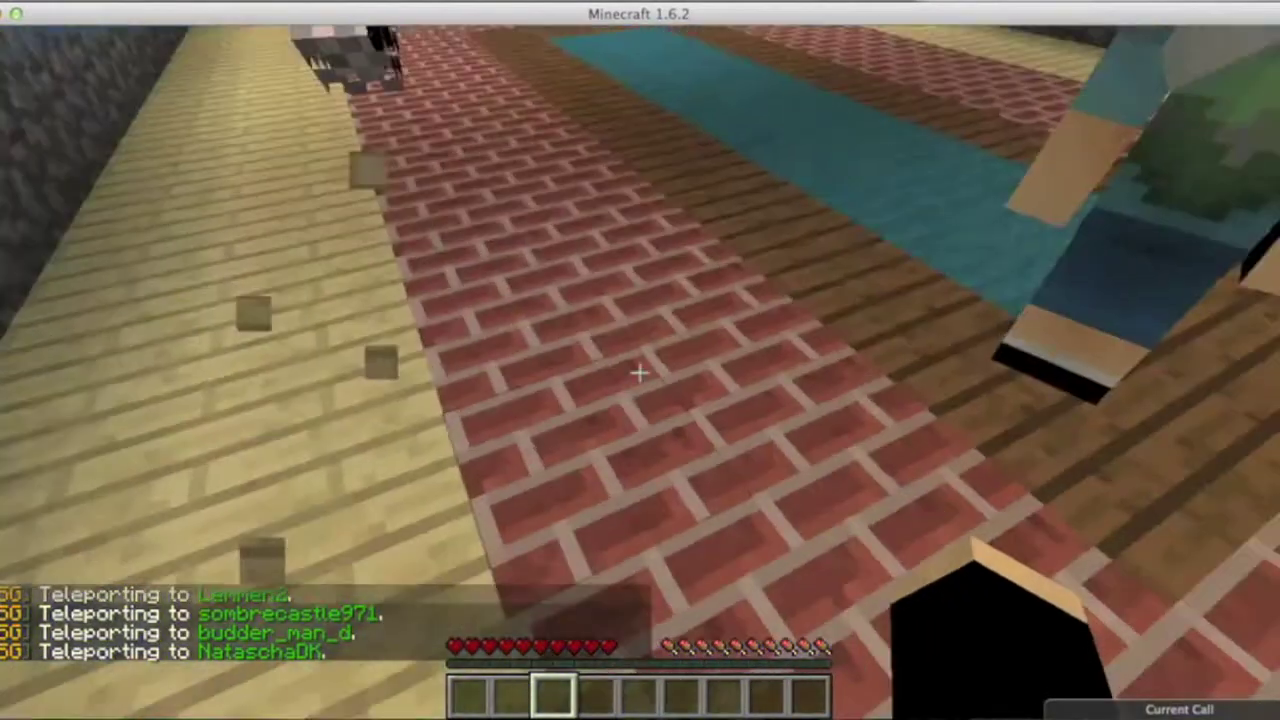
pyautogui.click(640, 372)
pyautogui.click(640, 372)
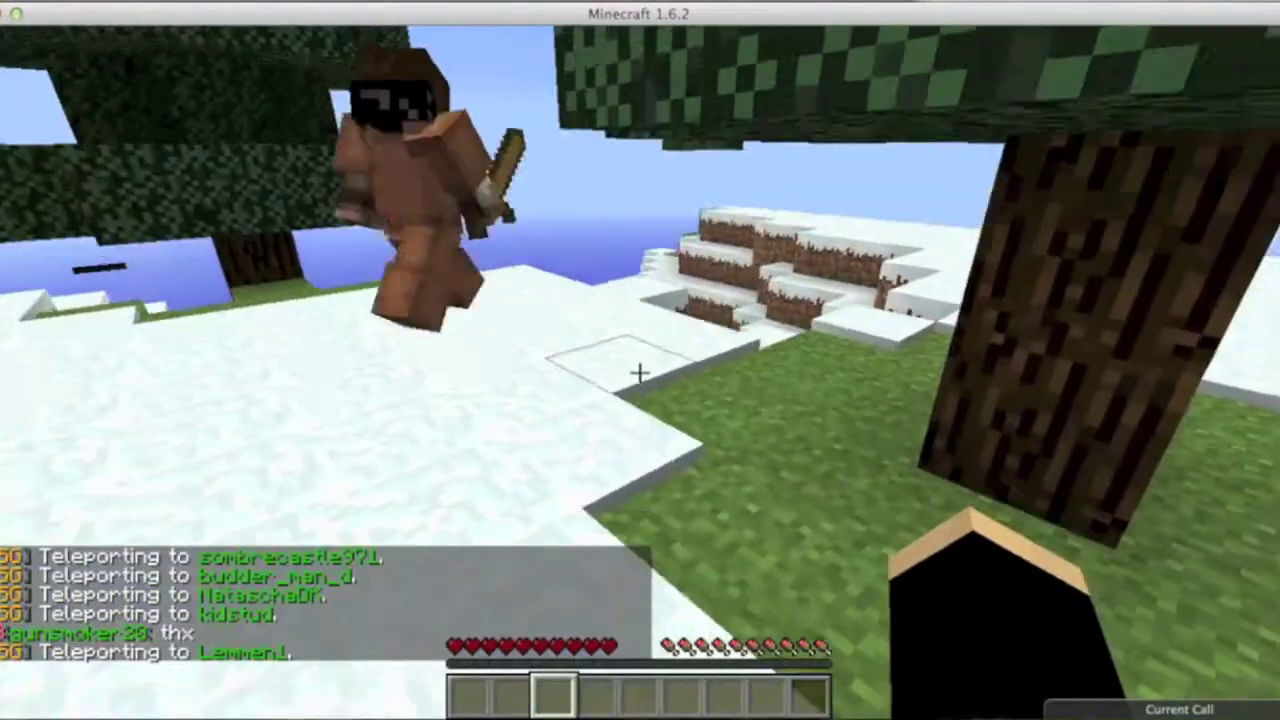
pyautogui.click(640, 372)
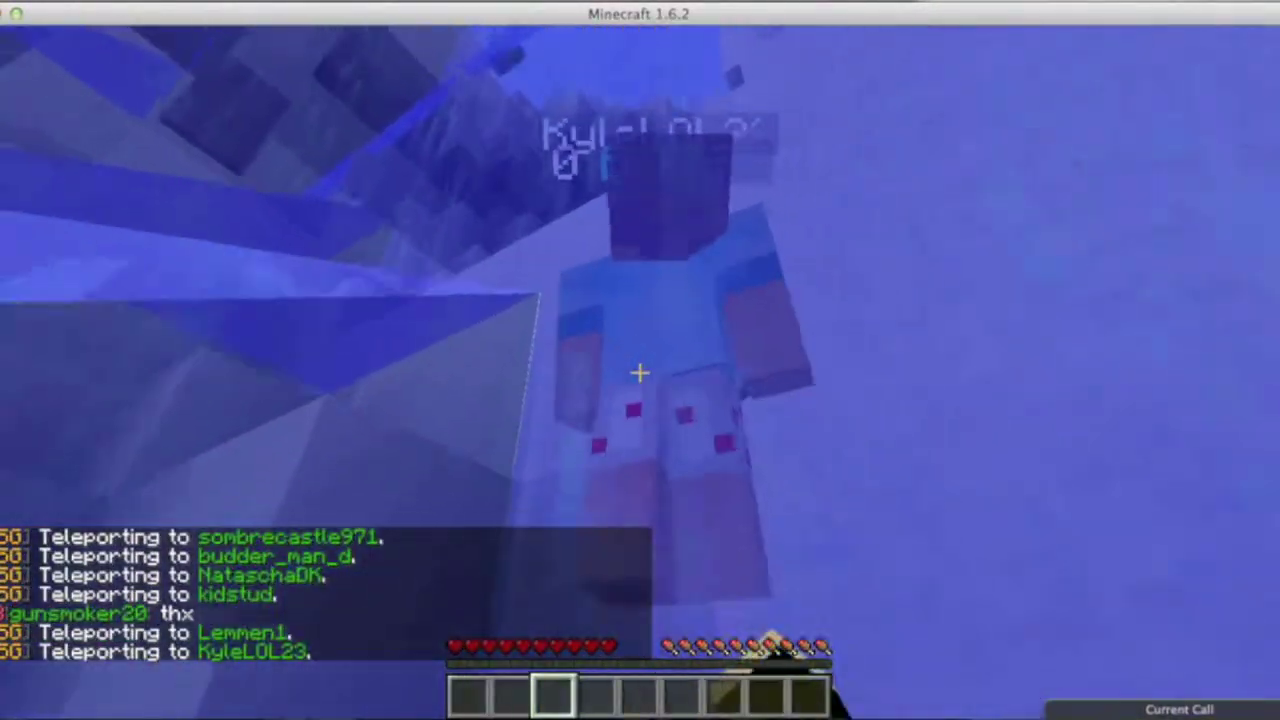
pyautogui.click(640, 372)
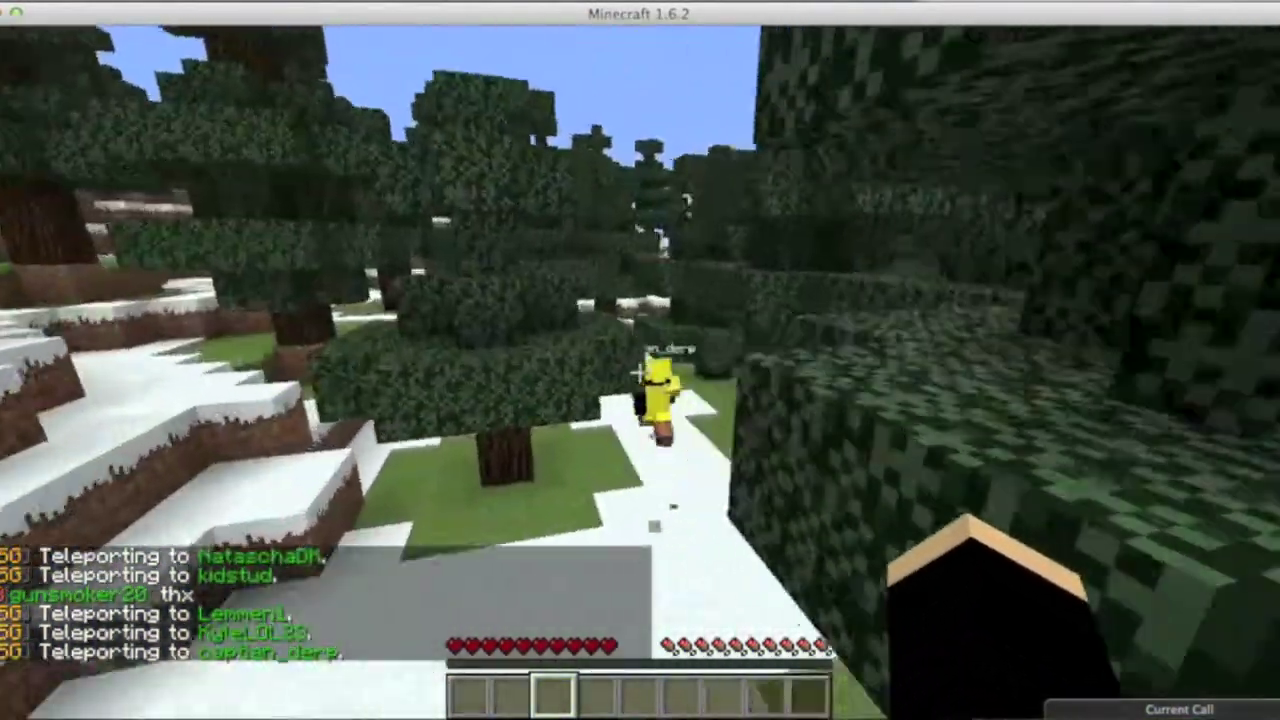
pyautogui.press('w')
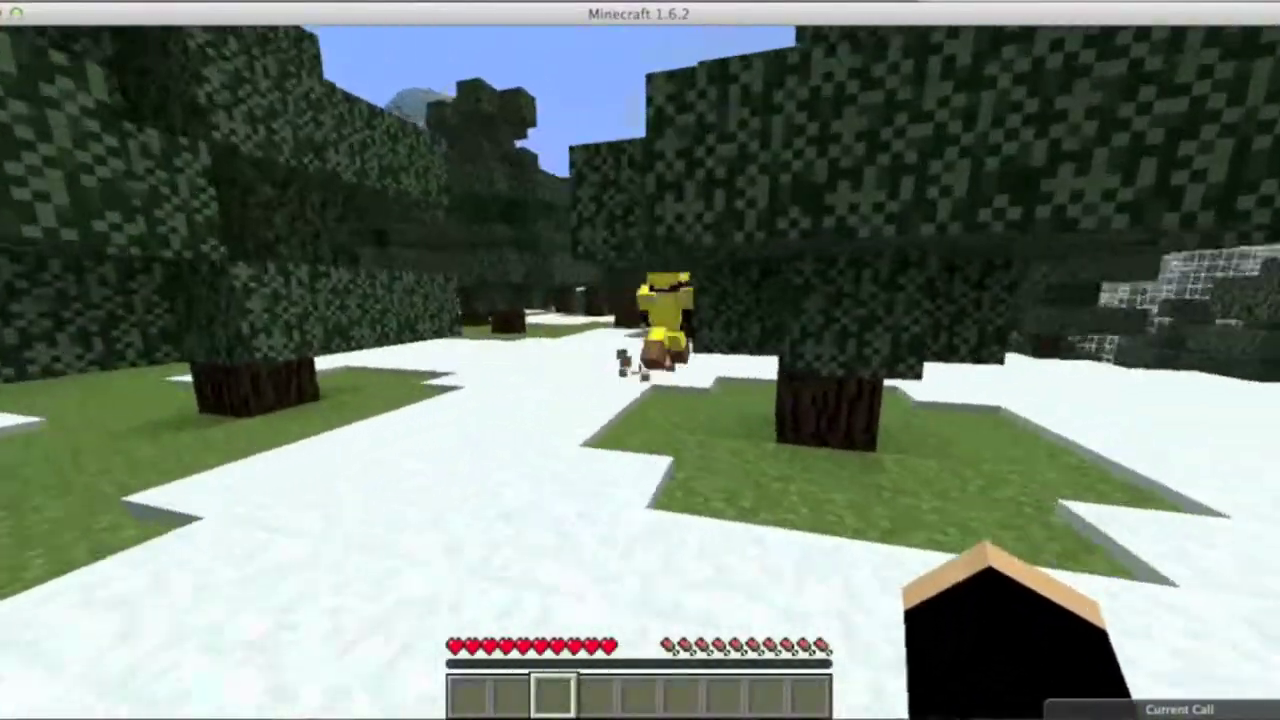
pyautogui.press('w')
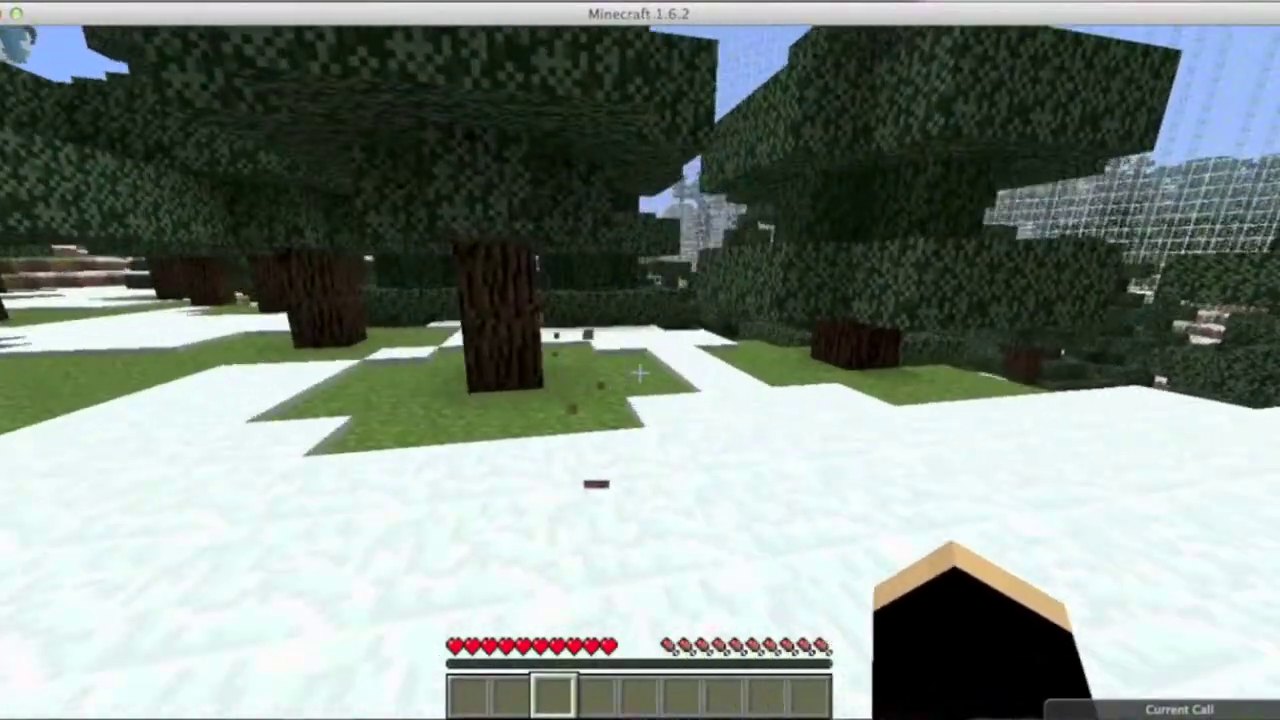
pyautogui.press('w')
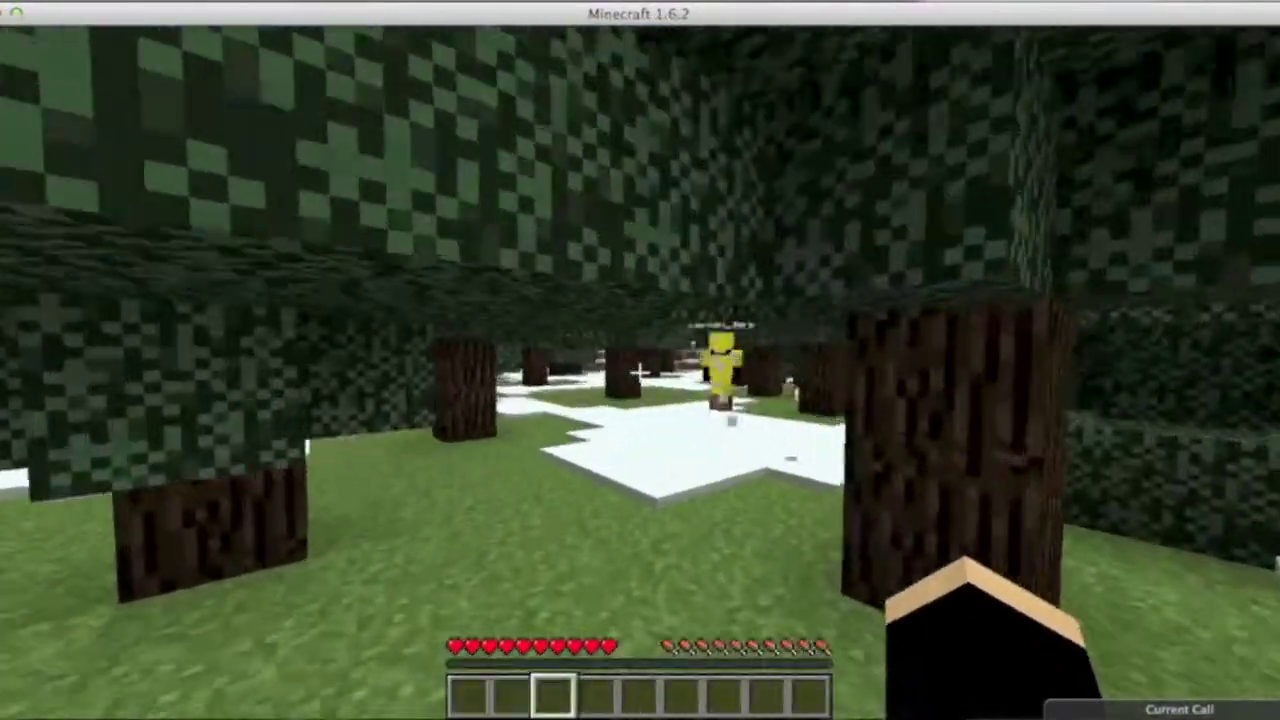
pyautogui.press('w')
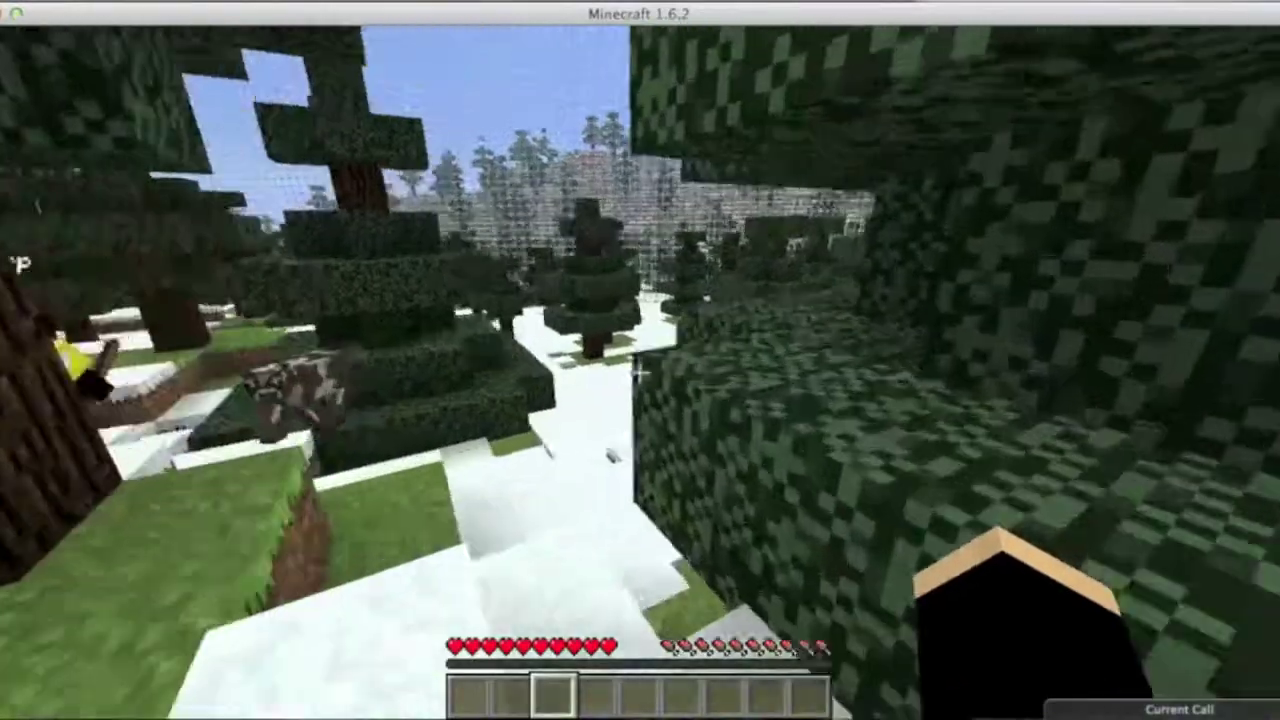
pyautogui.press('w')
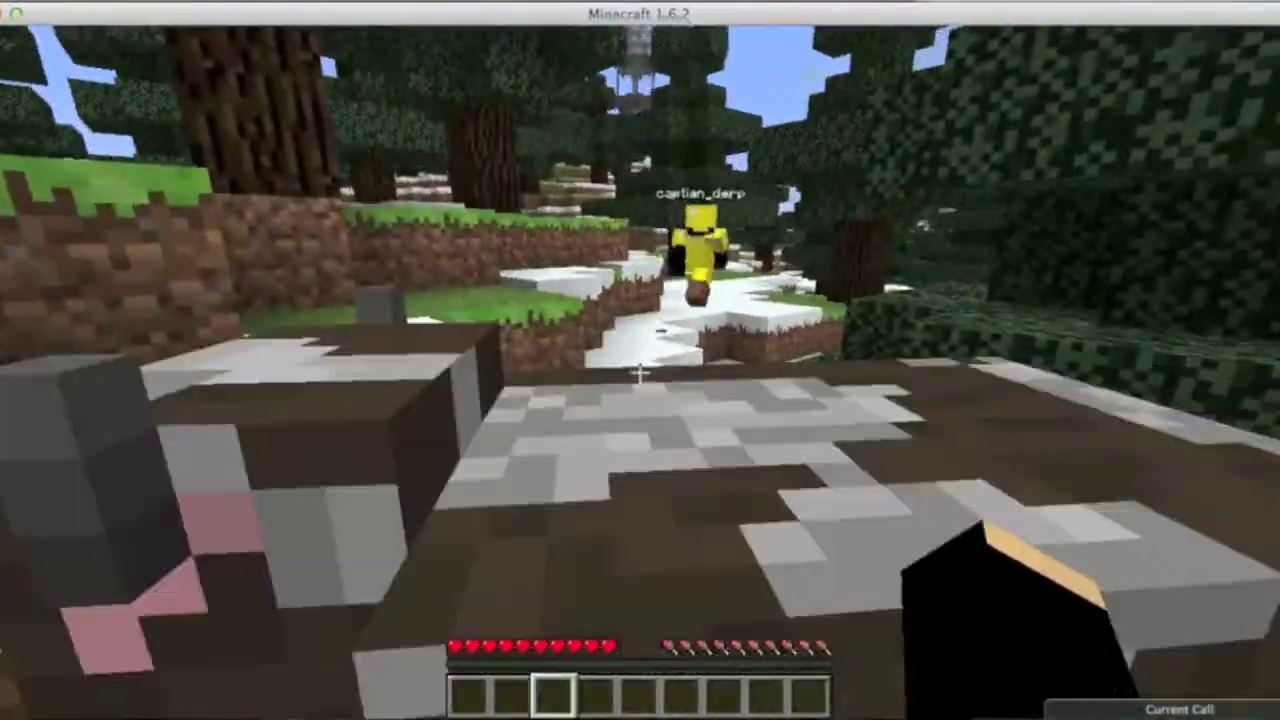
pyautogui.press('w')
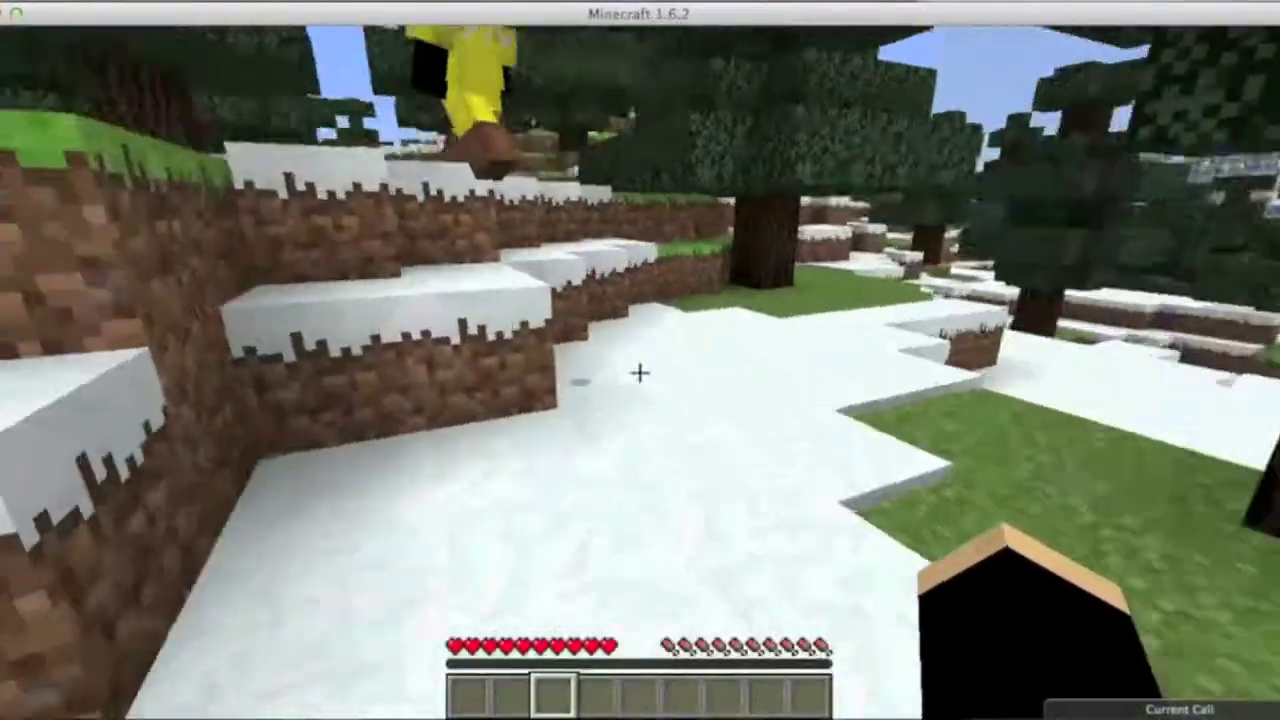
pyautogui.press('w')
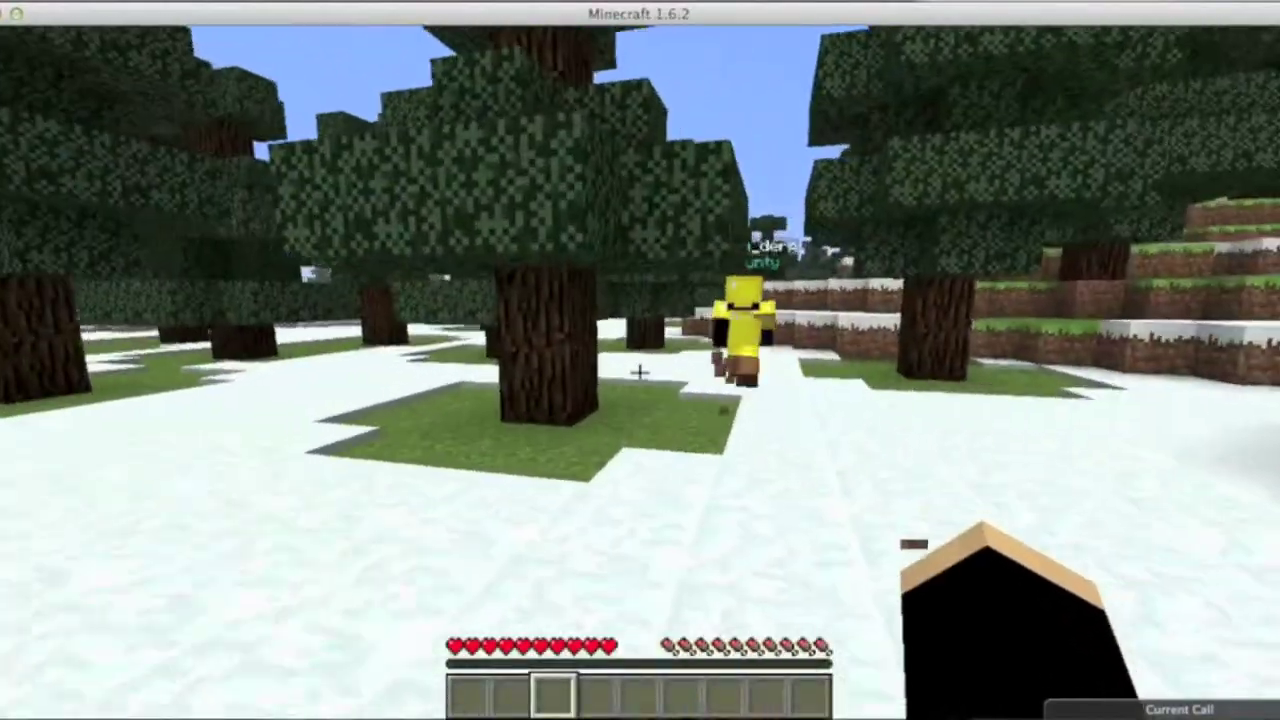
pyautogui.press('w')
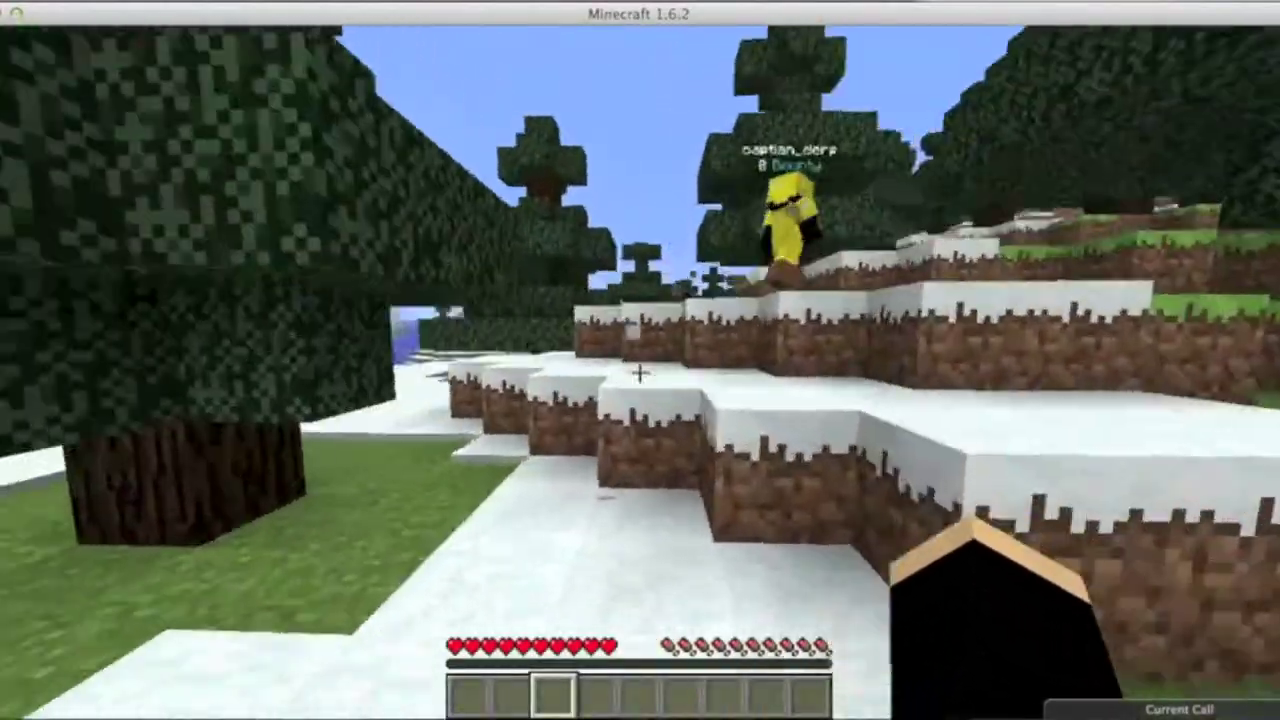
pyautogui.press('w')
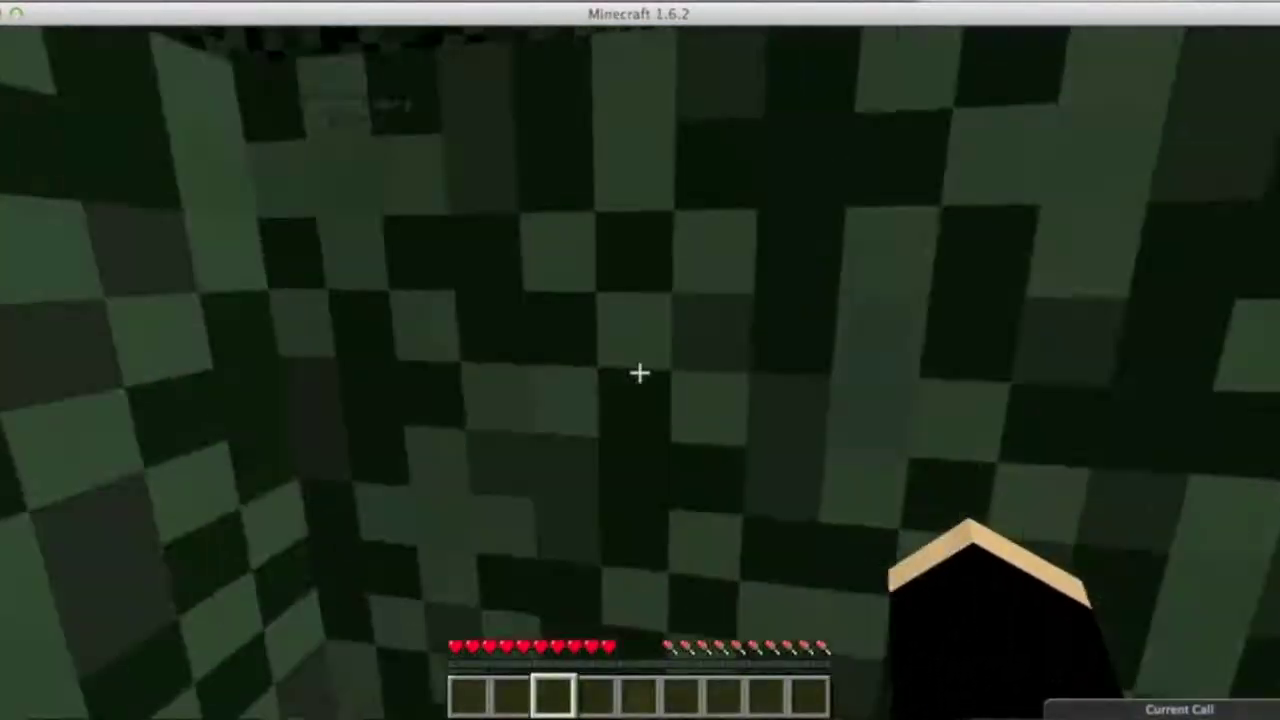
pyautogui.press('w')
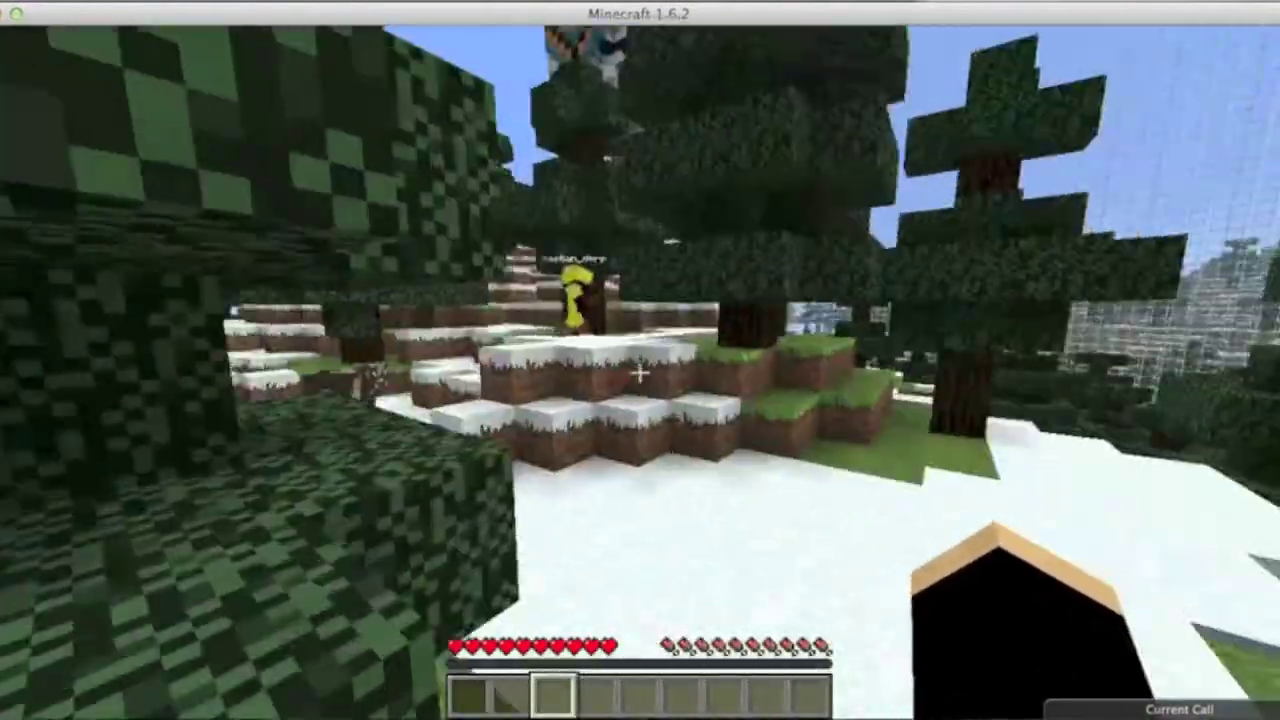
pyautogui.press('w')
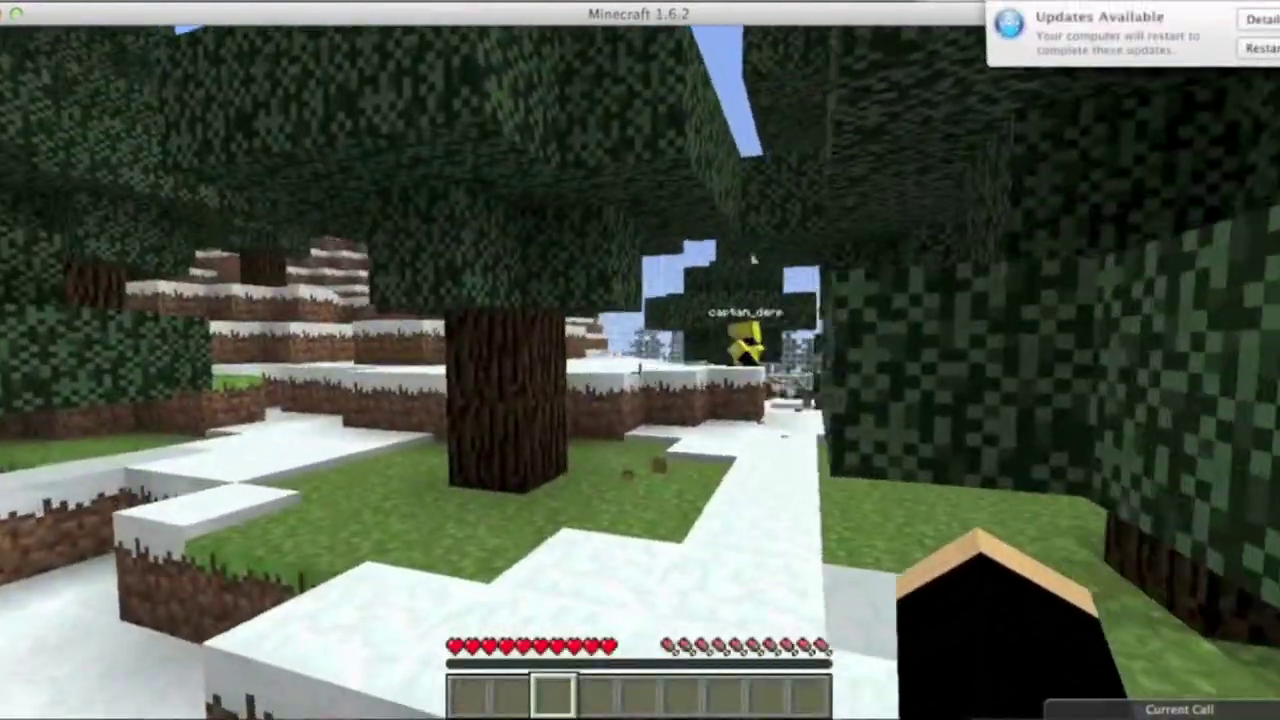
pyautogui.press('w')
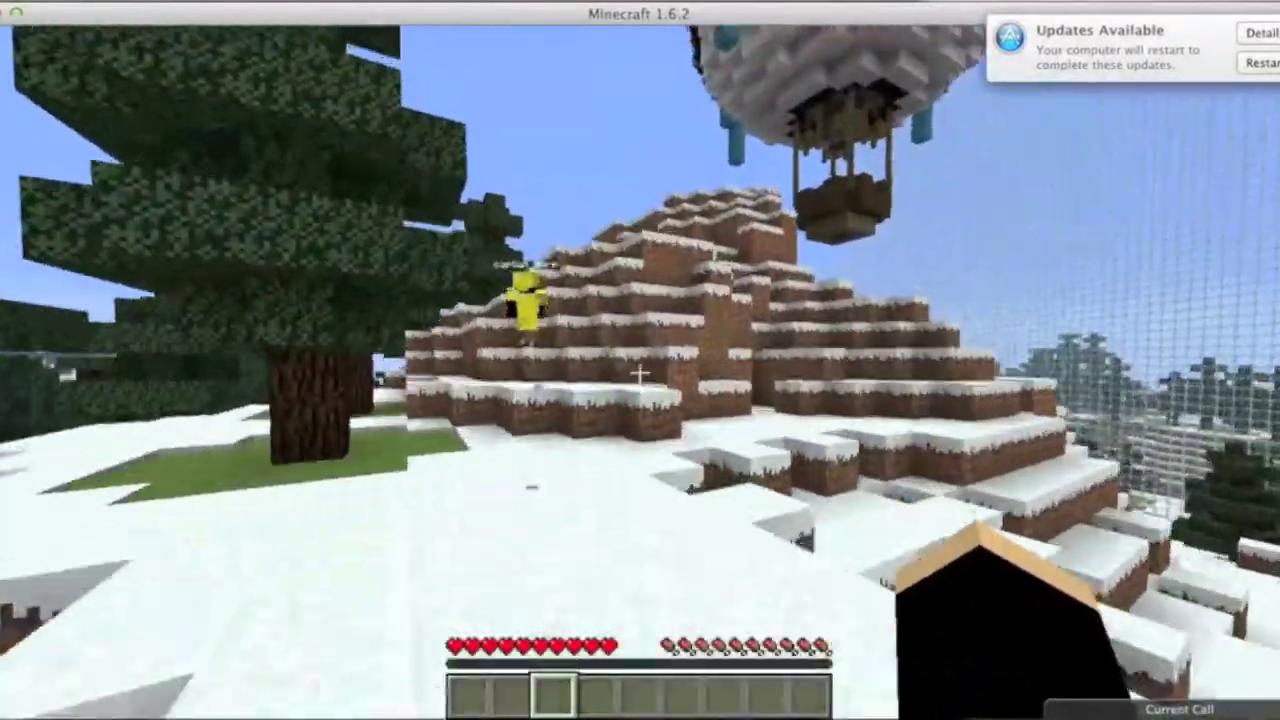
# Step: Follow captian_derp up the snowy hill to the hot air balloon basket
pyautogui.press('w')
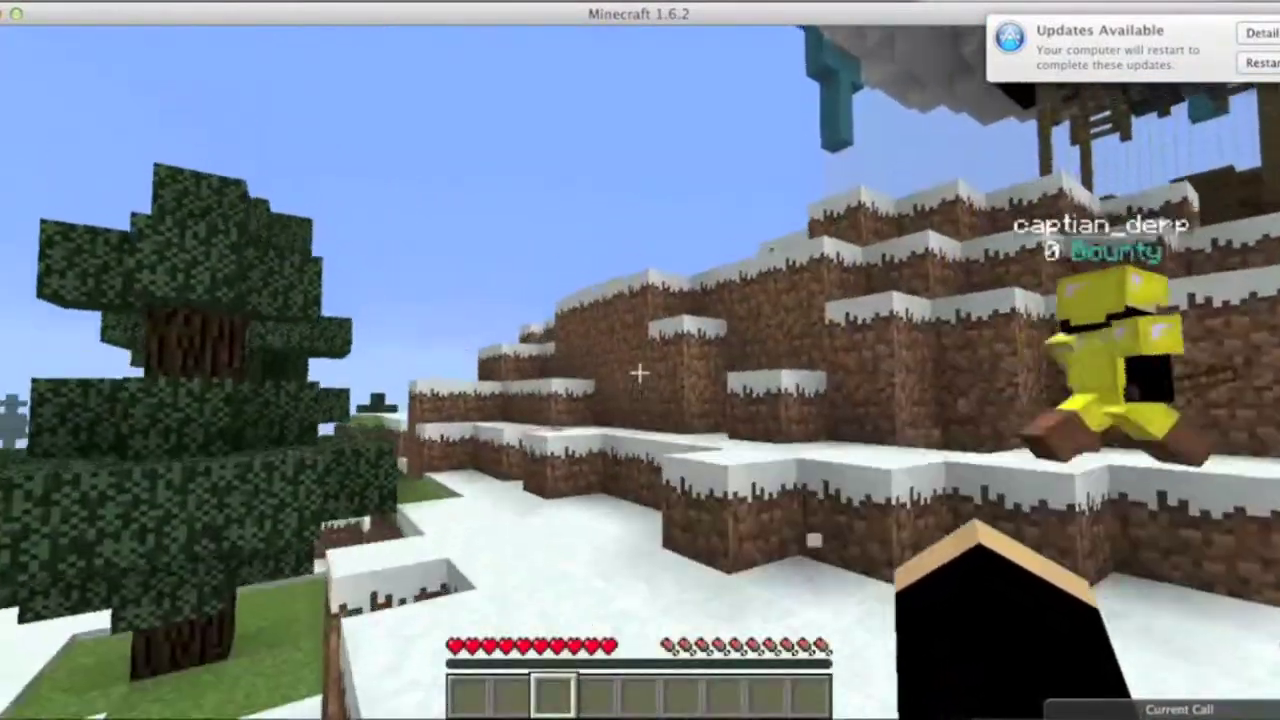
pyautogui.press('w')
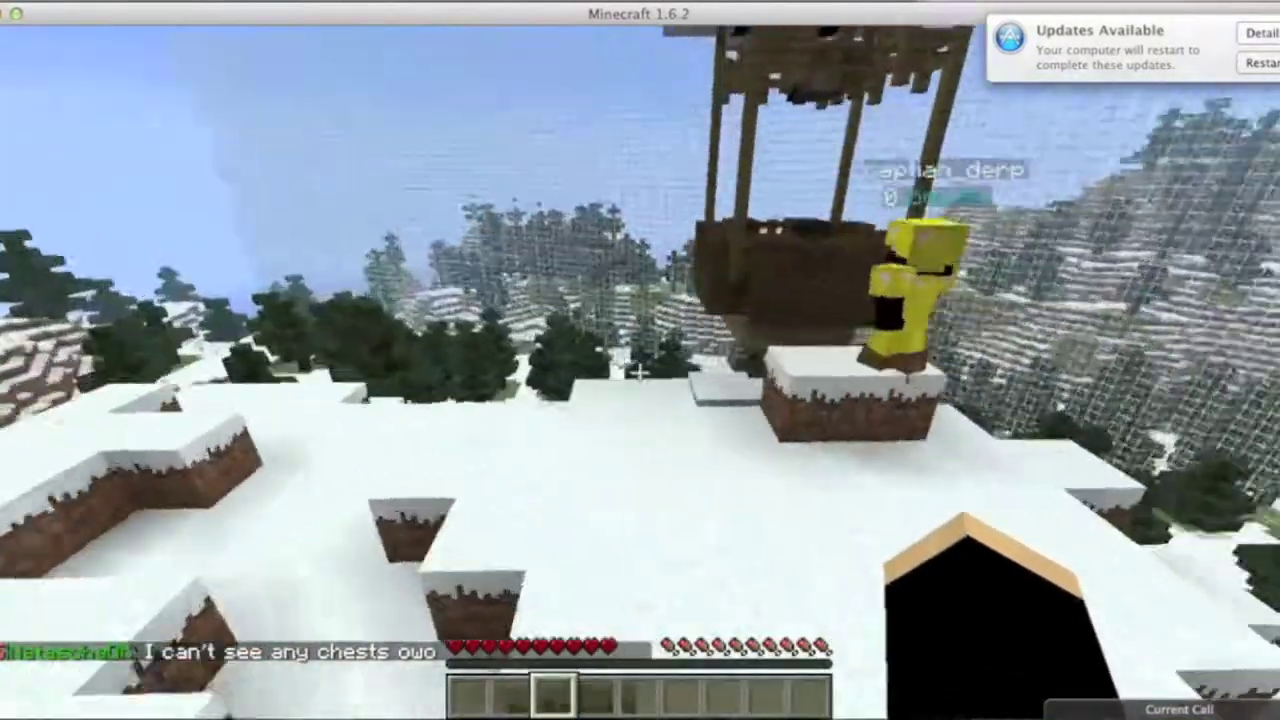
pyautogui.press('w')
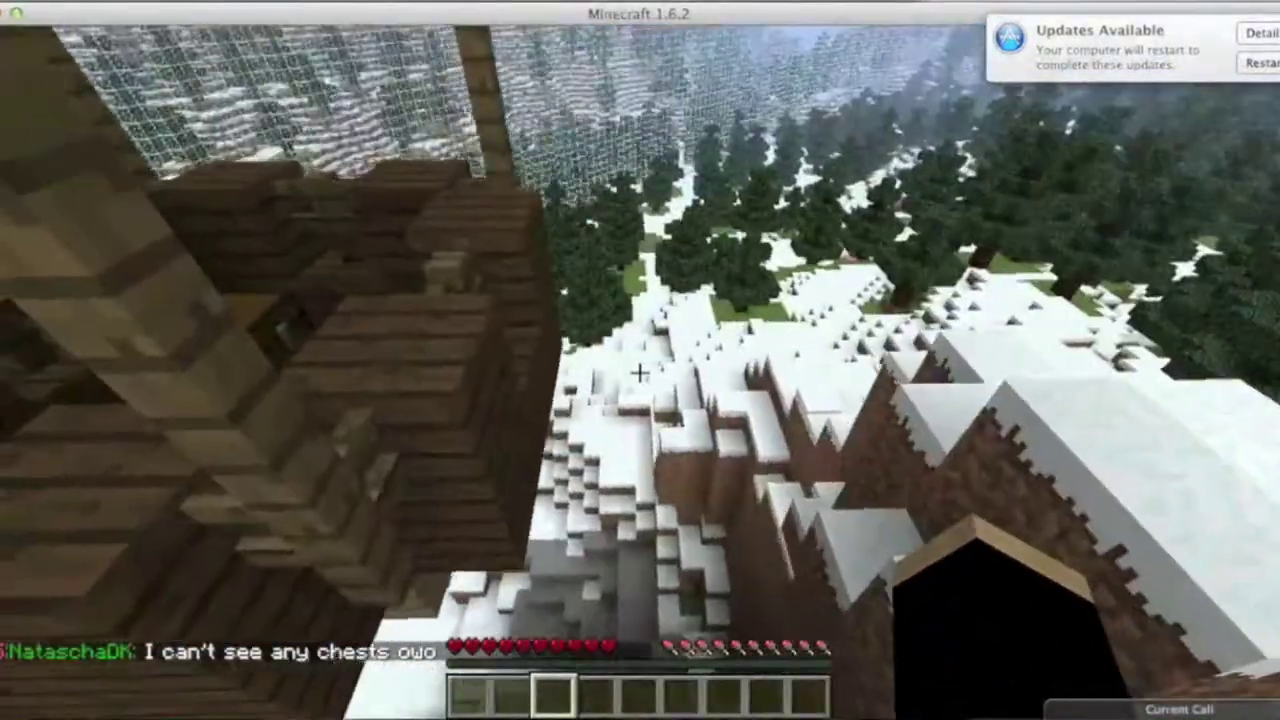
# Step: Circle the balloon basket, look down at its two chests, then reach the ledge
pyautogui.press('w')
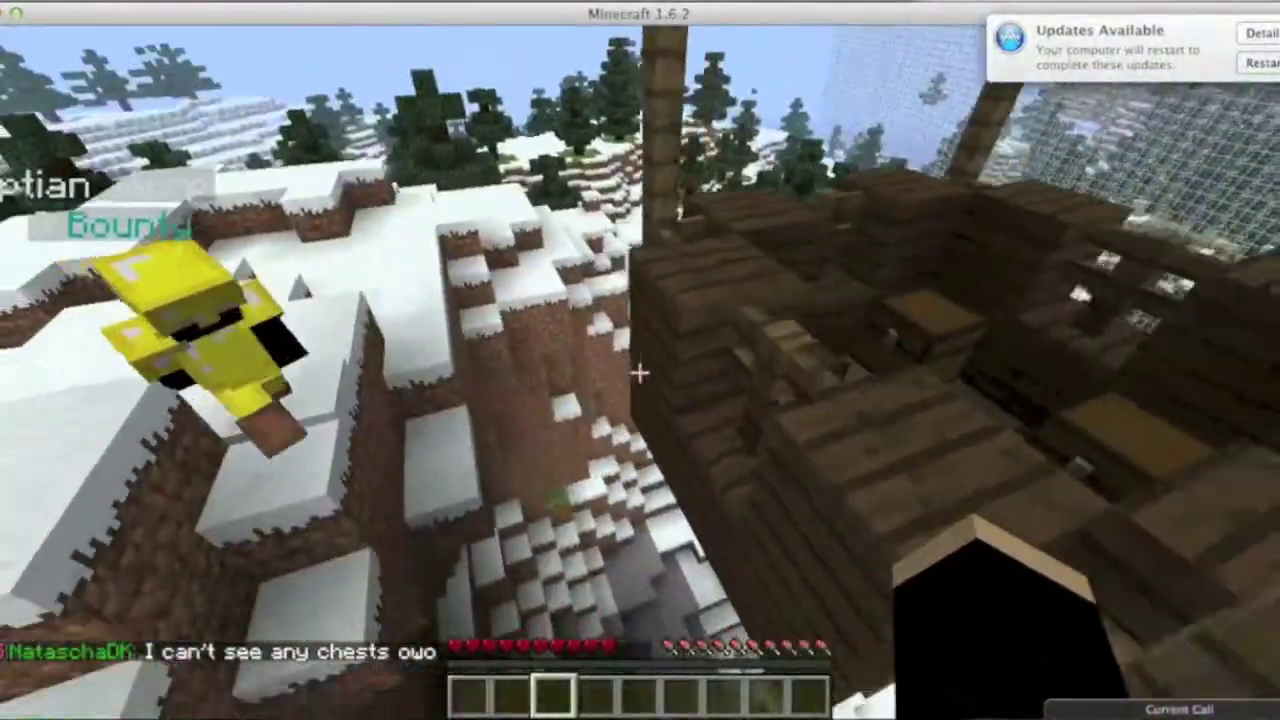
pyautogui.press('w')
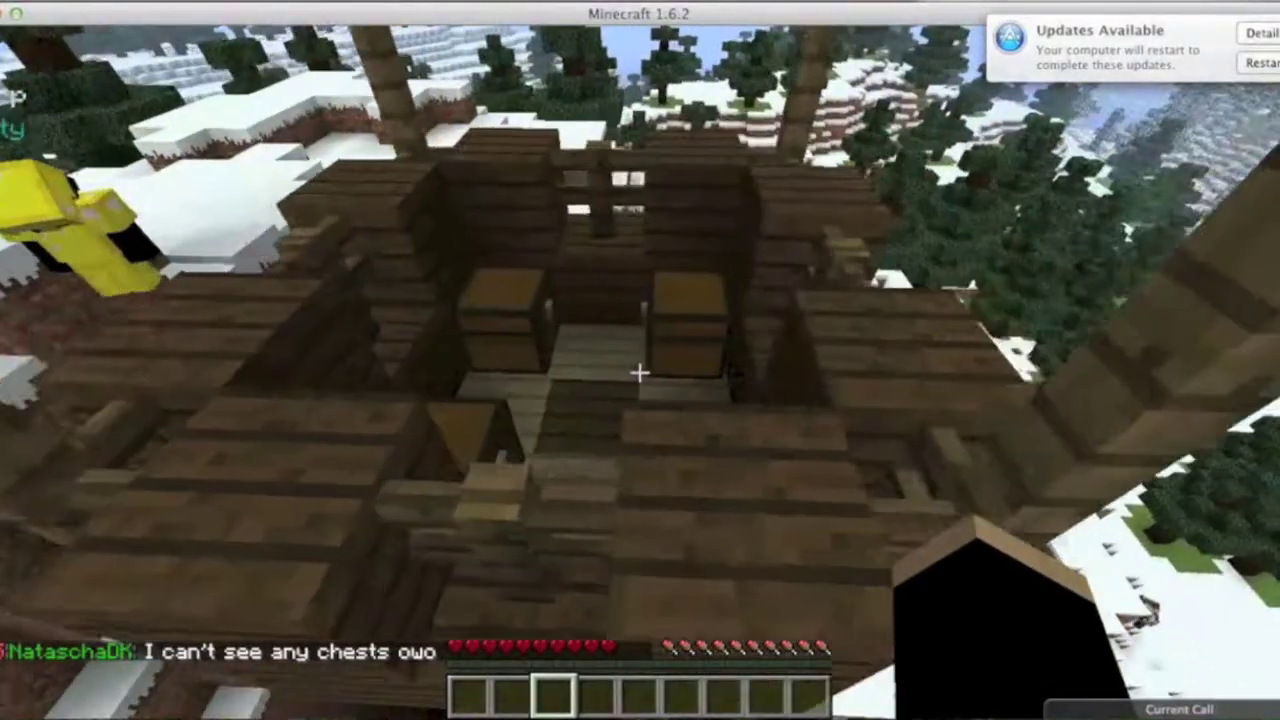
pyautogui.press('w')
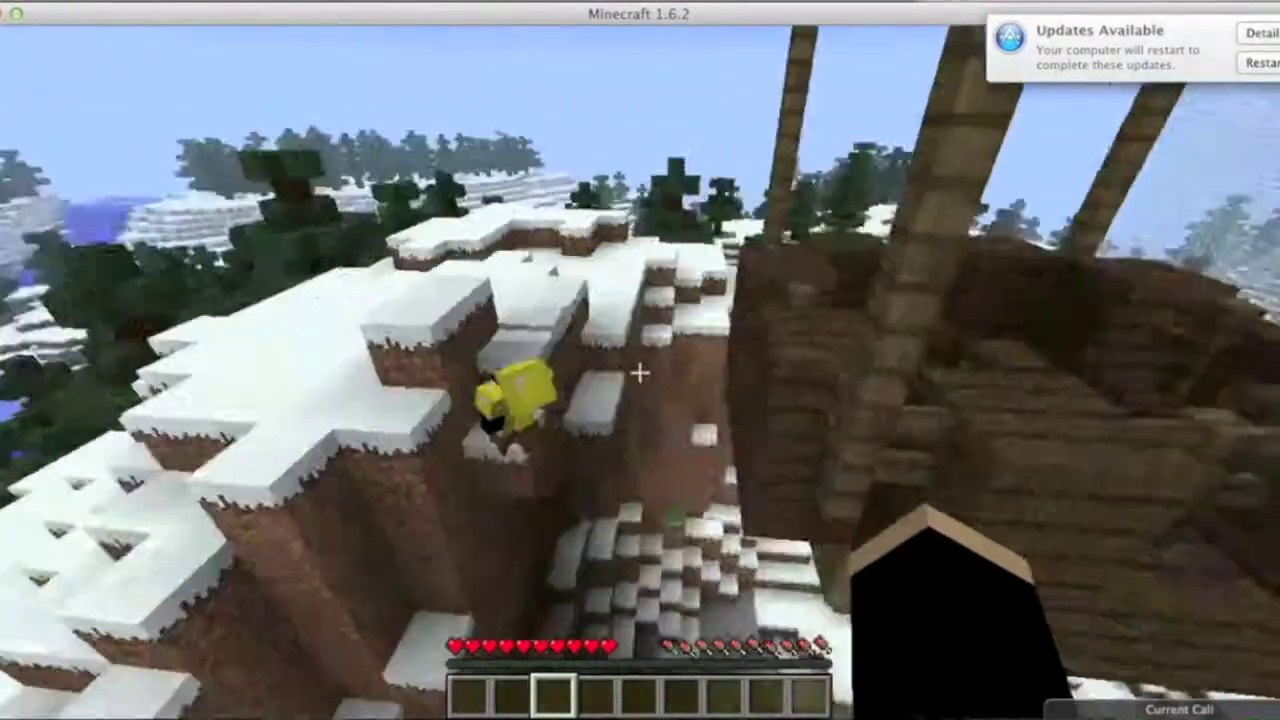
pyautogui.press('w')
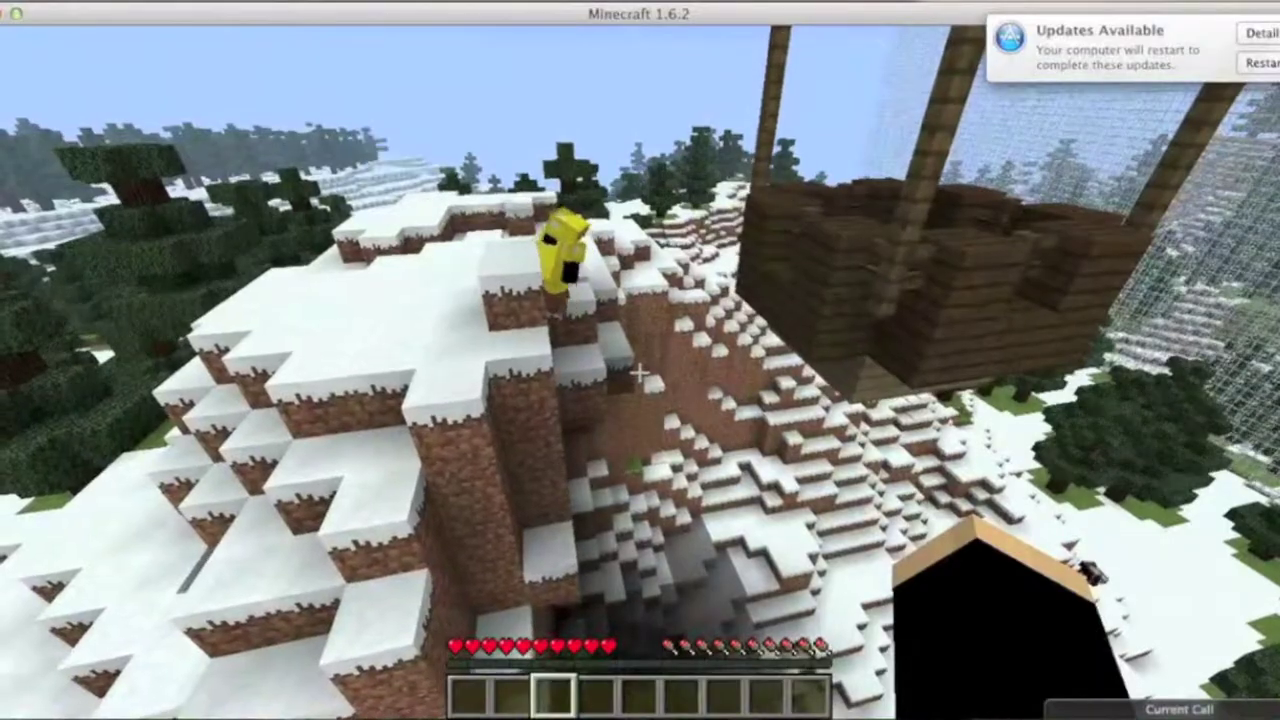
pyautogui.press('w')
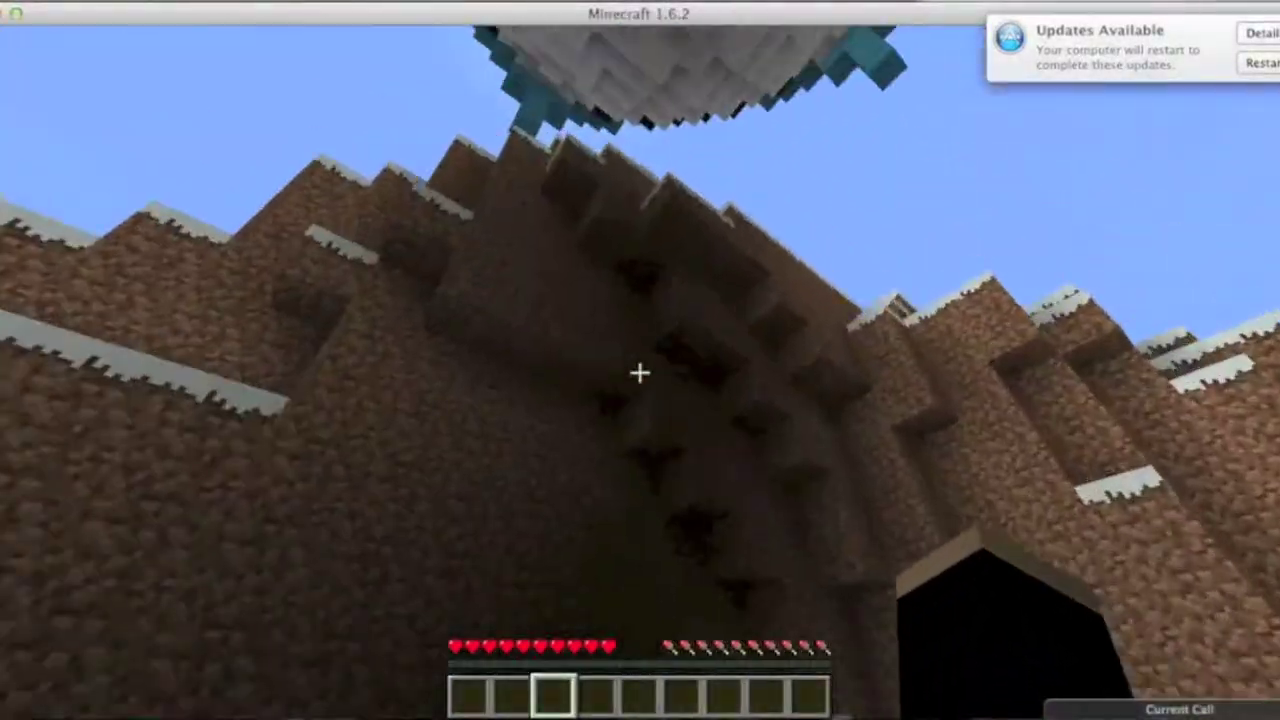
# Step: Cross the high snowy ledge and look past the balloon basket over the terrain
pyautogui.press('w')
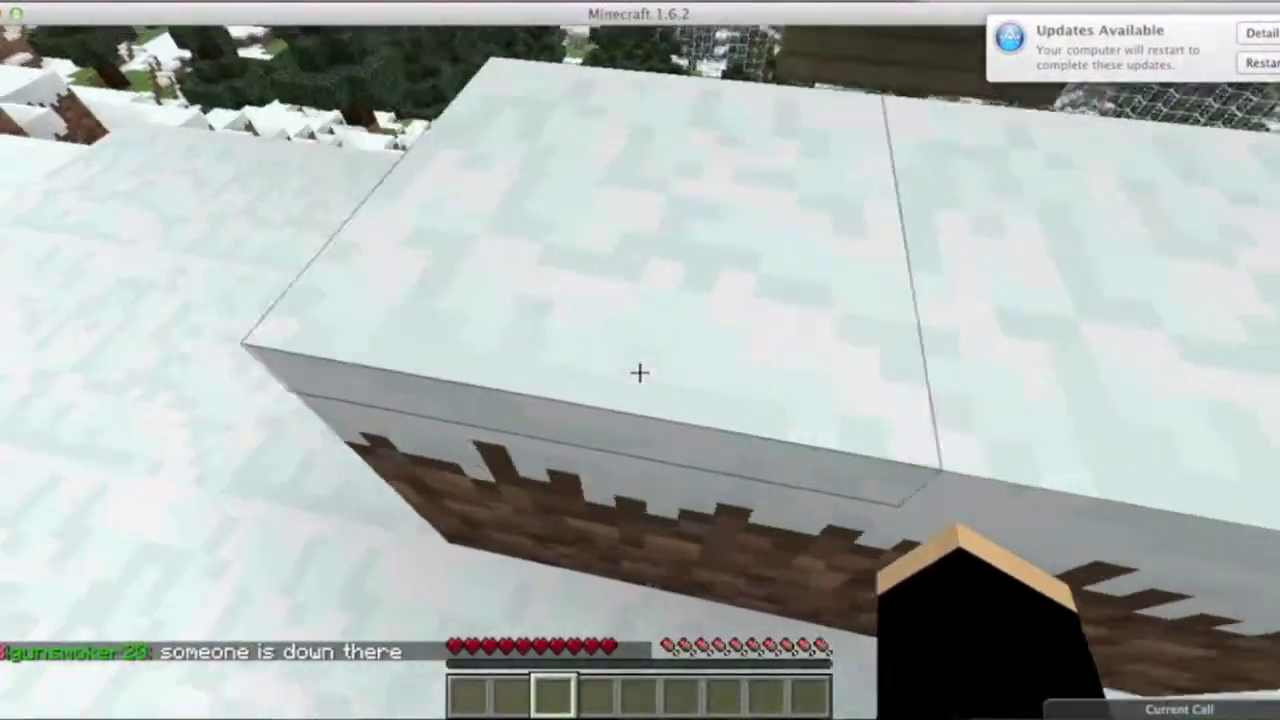
pyautogui.press('w')
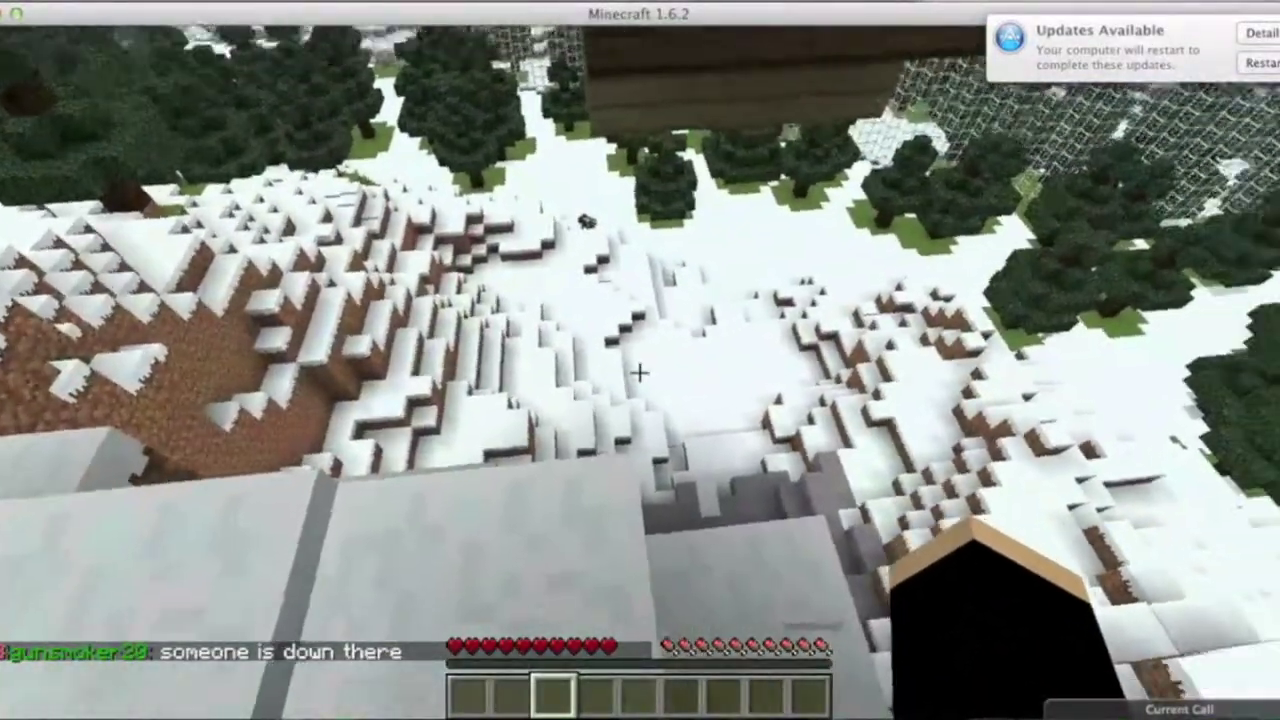
pyautogui.press('w')
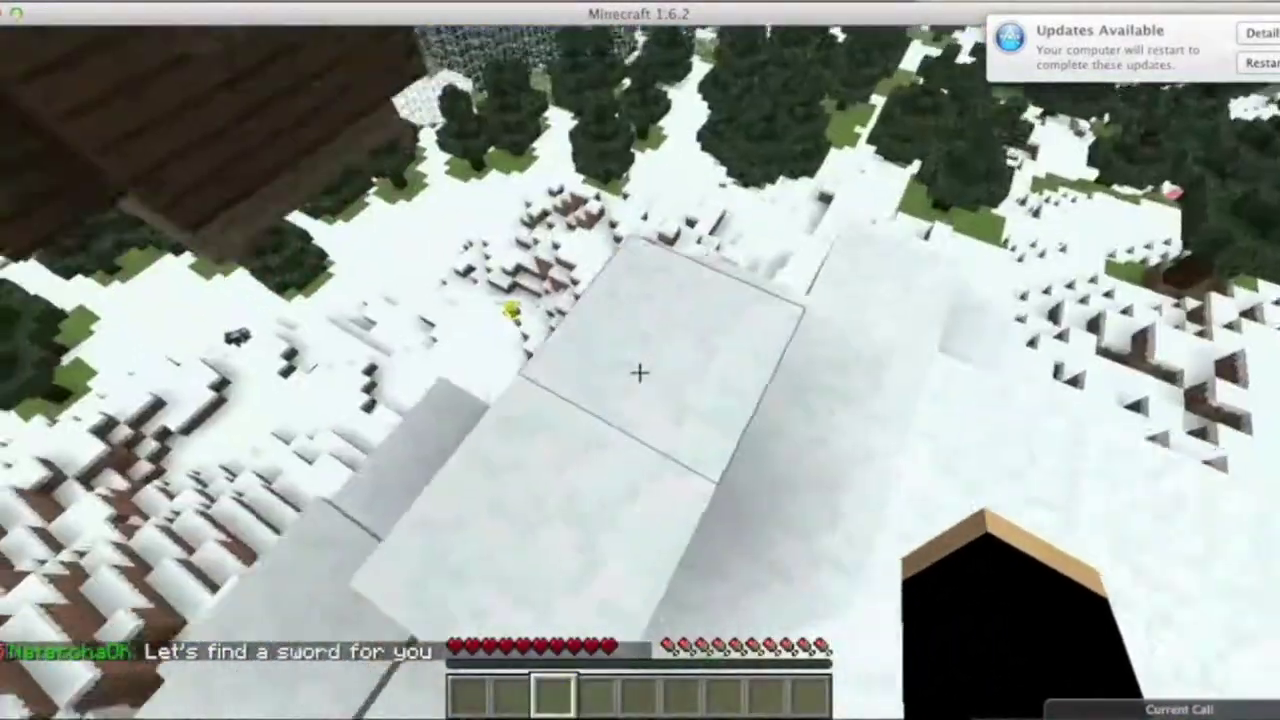
pyautogui.press('w')
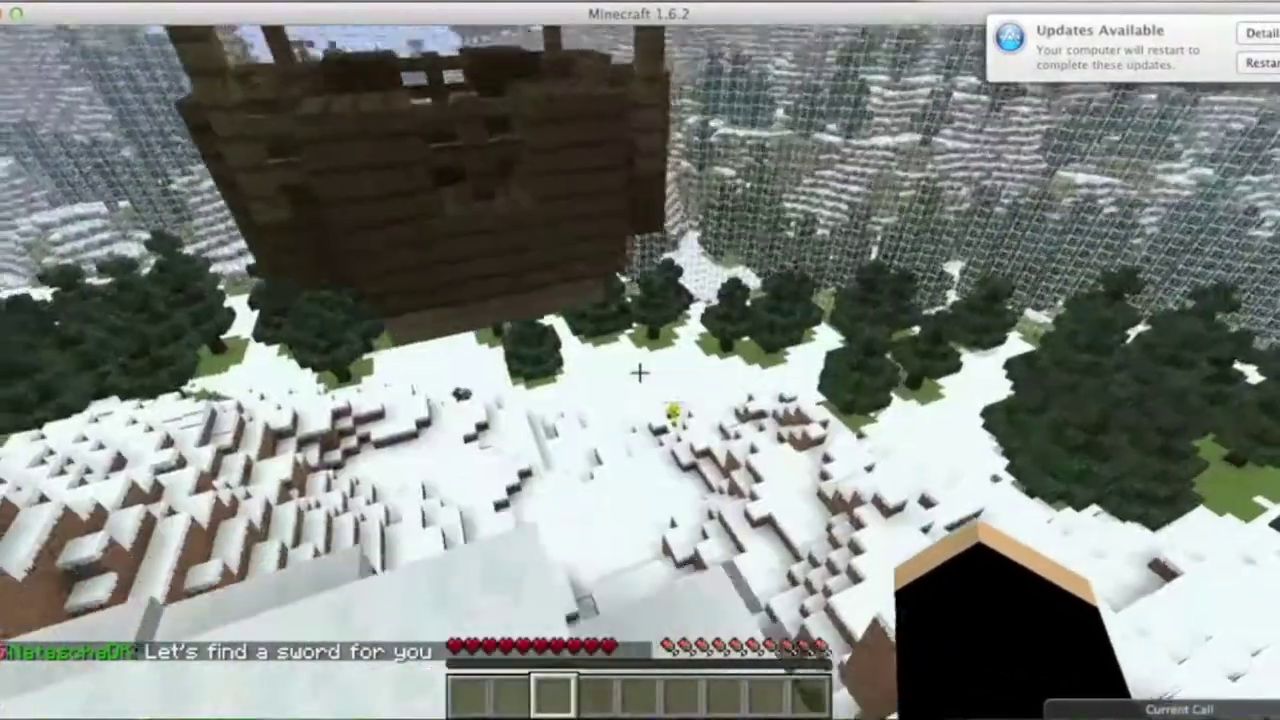